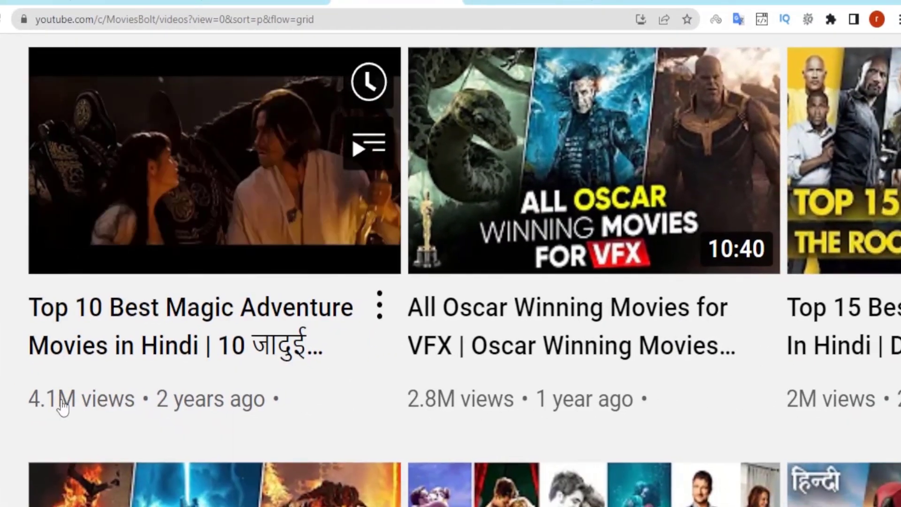
# - Examine the titles and view counts of the MoviesBolt channel's most popular YouTube videos
pyautogui.hscroll(2, 98, 389)
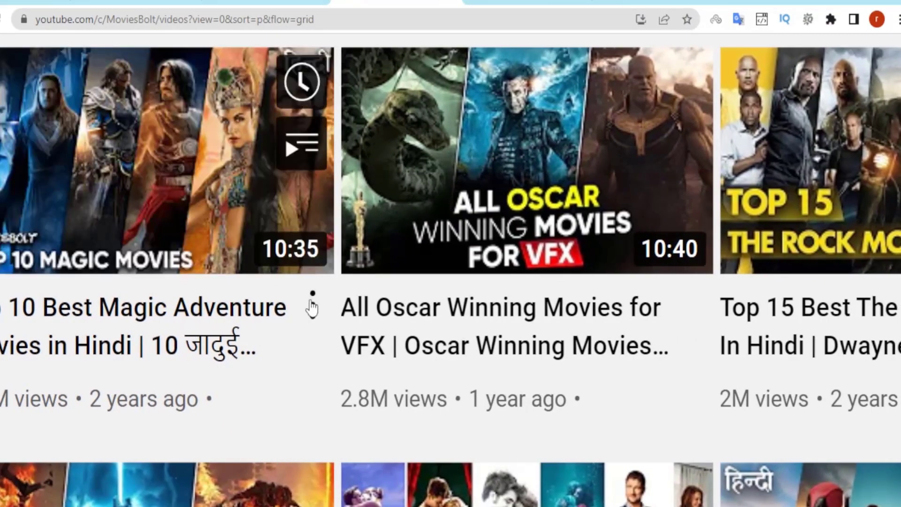
pyautogui.hscroll(5, 374, 314)
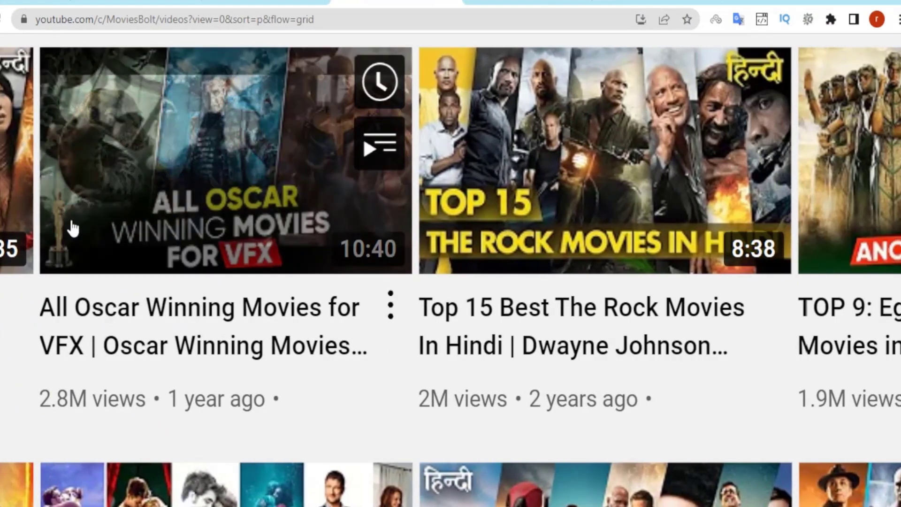
pyautogui.hscroll(12, 668, 312)
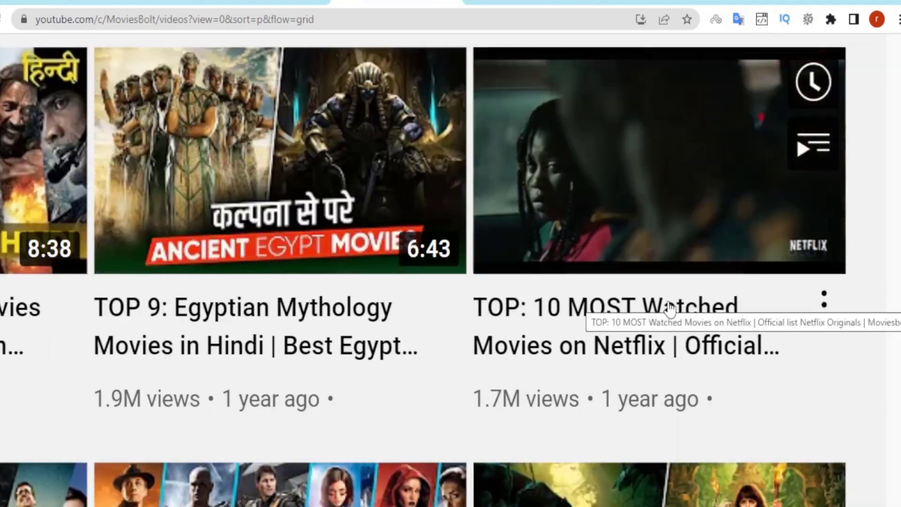
pyautogui.hscroll(-7, 671, 305)
pyautogui.scroll(-8, 669, 281)
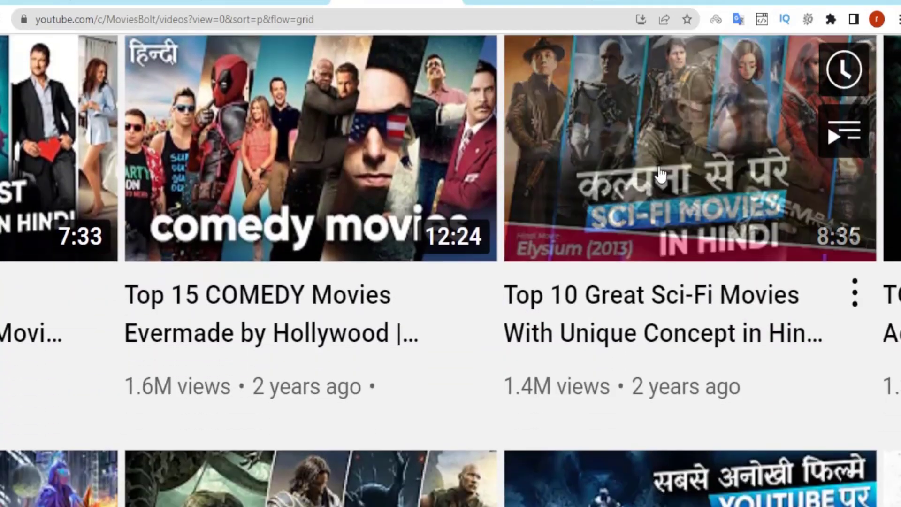
pyautogui.scroll(-5, 661, 174)
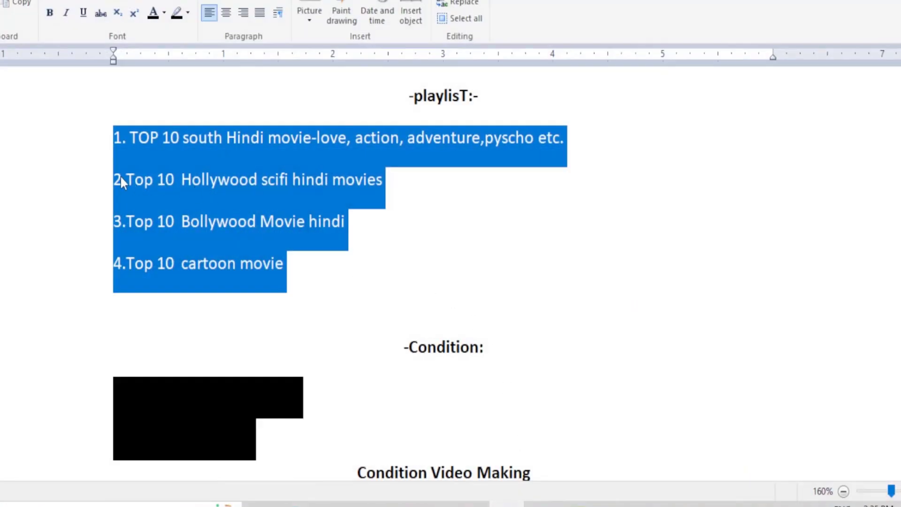
# - Review the WordPad notes, highlighting the "Condition Video Making" heading and its numbered points on the intro, rating, launch date and earnings
pyautogui.scroll(-2, 491, 334)
pyautogui.moveTo(530, 389); pyautogui.dragTo(350, 393)
pyautogui.scroll(-6, 451, 347)
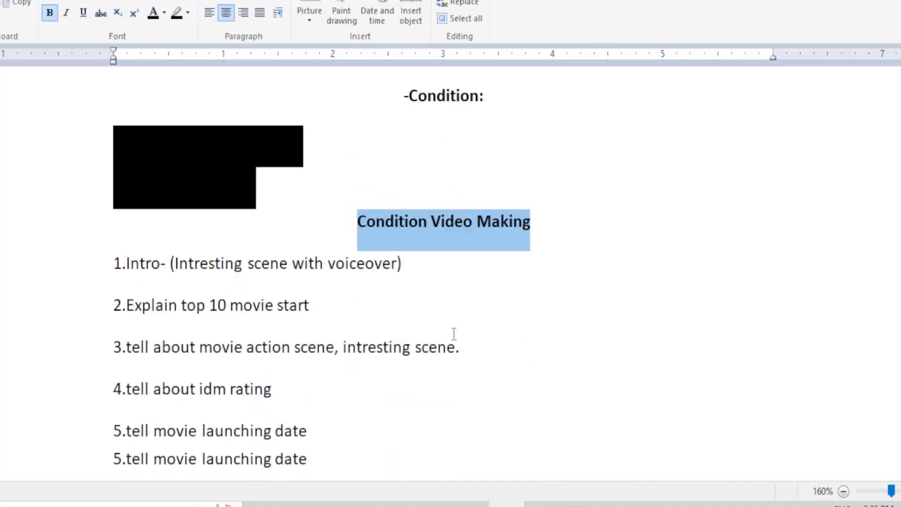
pyautogui.click(102, 196)
pyautogui.moveTo(98, 202); pyautogui.dragTo(149, 462)
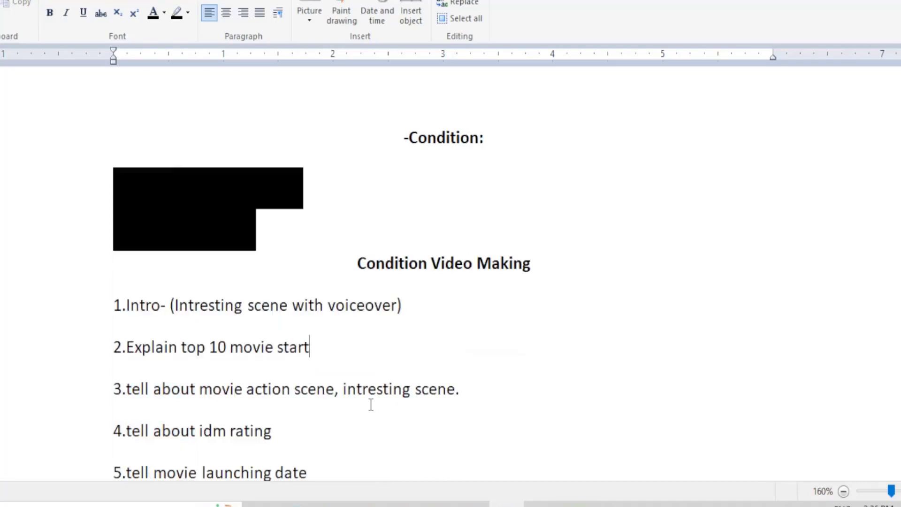
pyautogui.scroll(-4, 370, 402)
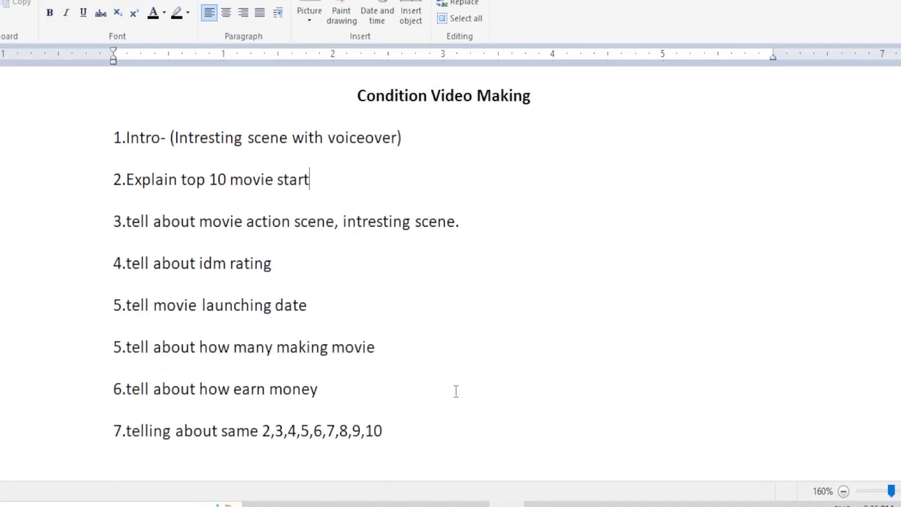
pyautogui.moveTo(101, 134); pyautogui.dragTo(113, 441)
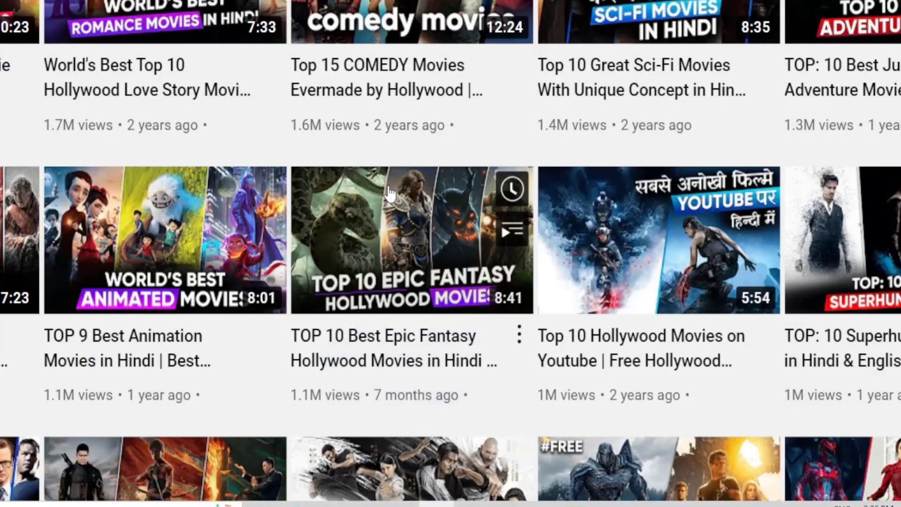
# - Switch to YouTube and examine the MoviesBolt channel's popular movie-list videos, including the fantasy, Chinese and martial arts titles
pyautogui.scroll(-3, 329, 258)
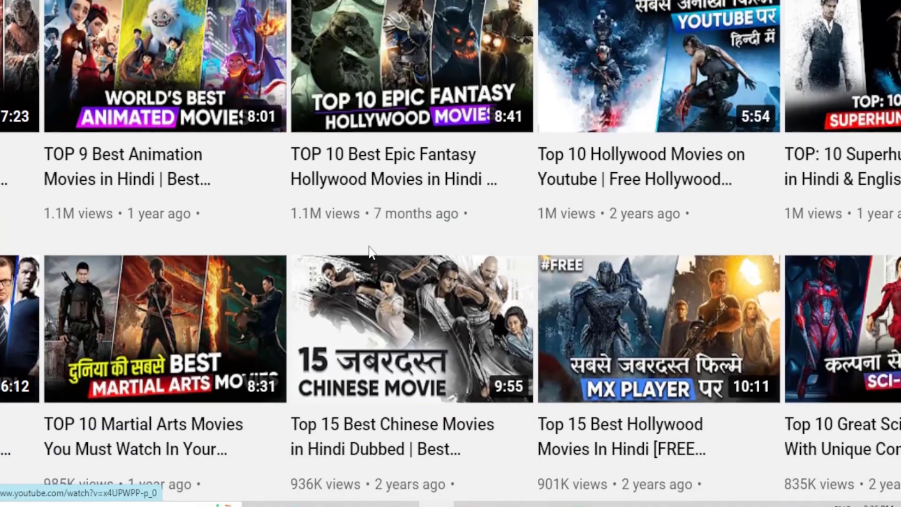
pyautogui.scroll(3, 369, 252)
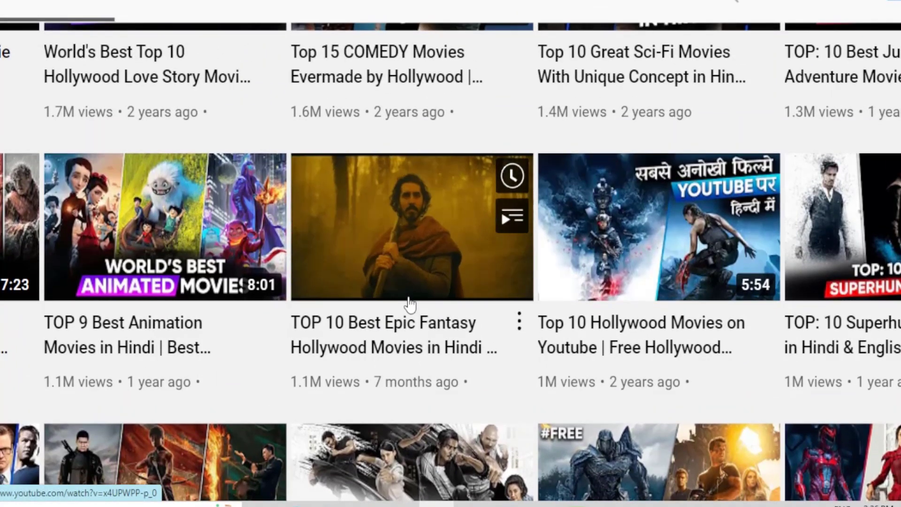
pyautogui.scroll(-2, 409, 304)
pyautogui.hscroll(3, 409, 304)
pyautogui.scroll(2, 409, 304)
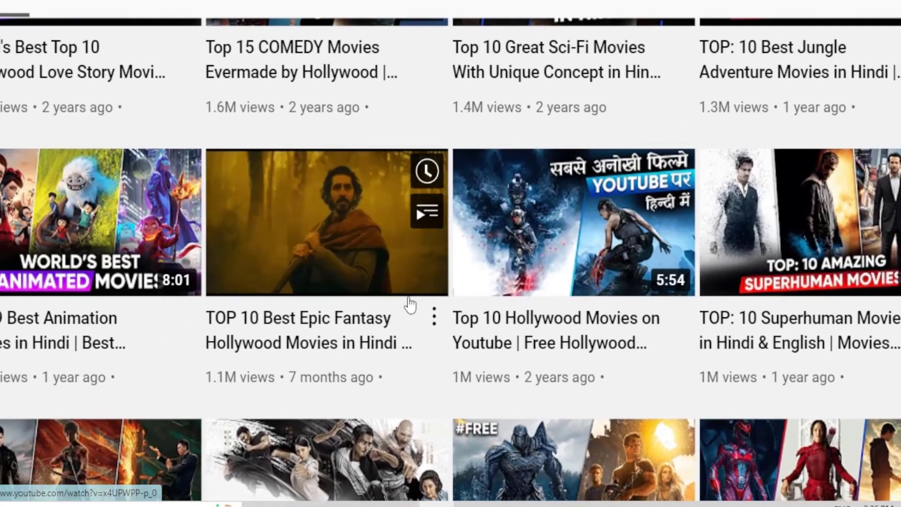
pyautogui.scroll(-2, 410, 304)
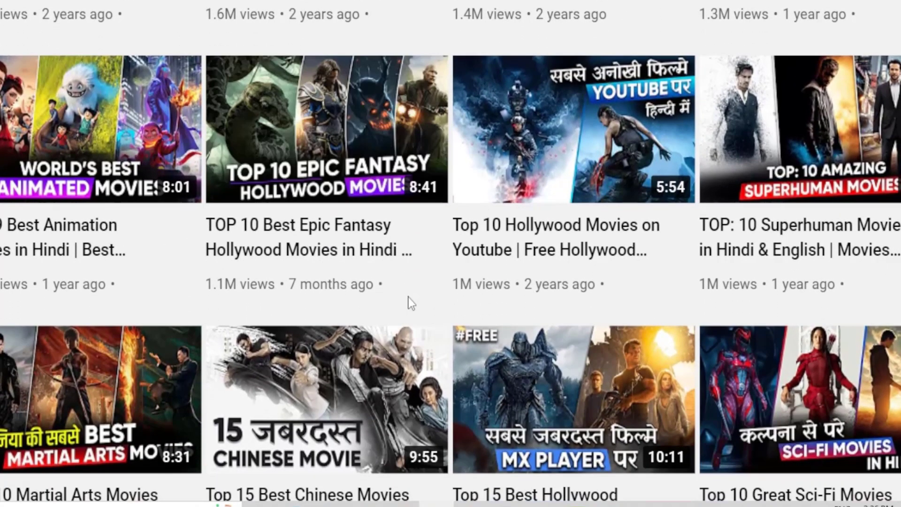
pyautogui.scroll(-1, 409, 304)
pyautogui.hscroll(-2, 433, 292)
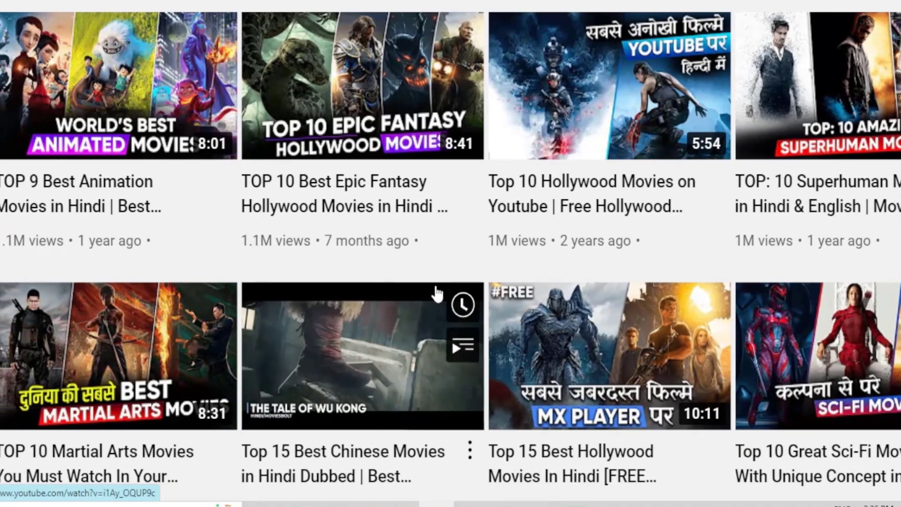
pyautogui.scroll(2, 436, 293)
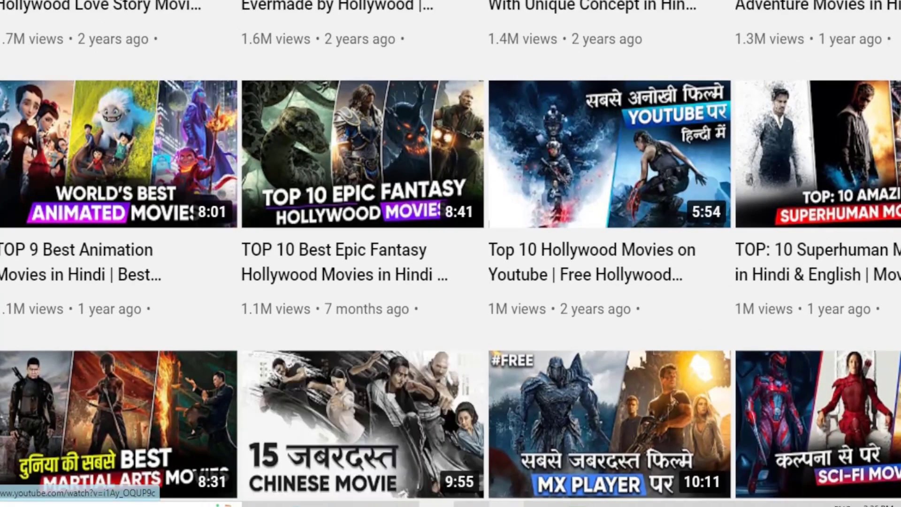
# - Switch to Camtasia and preview the edited Dragonball Evolution sample video from the beginning, stopping near its end
pyautogui.click(525, 504)
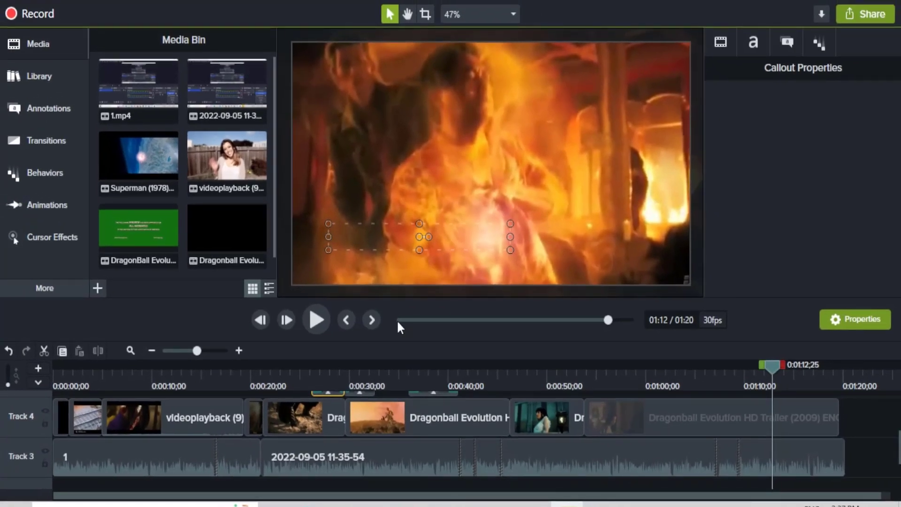
pyautogui.click(398, 321)
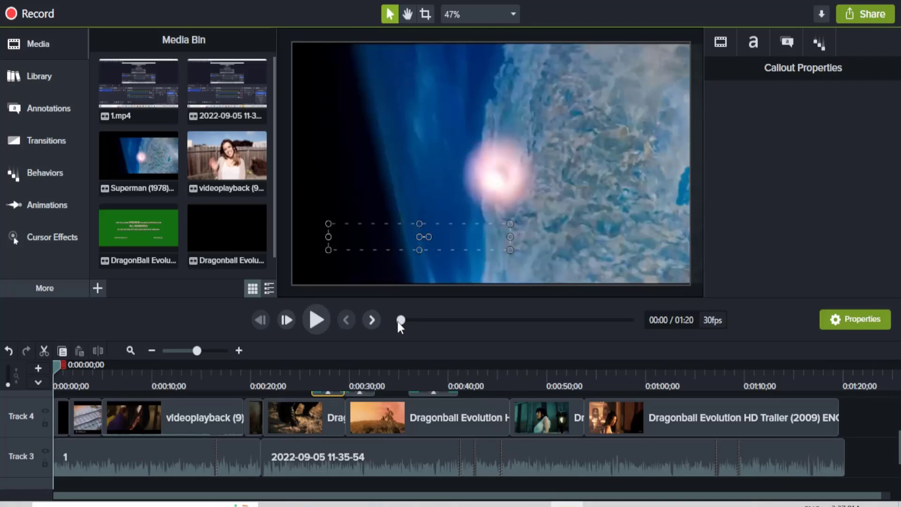
pyautogui.click(318, 321)
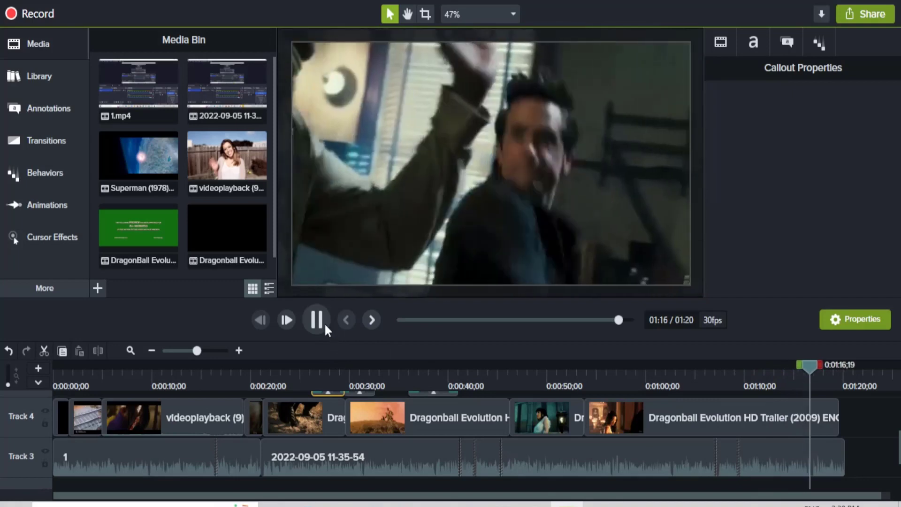
pyautogui.click(317, 320)
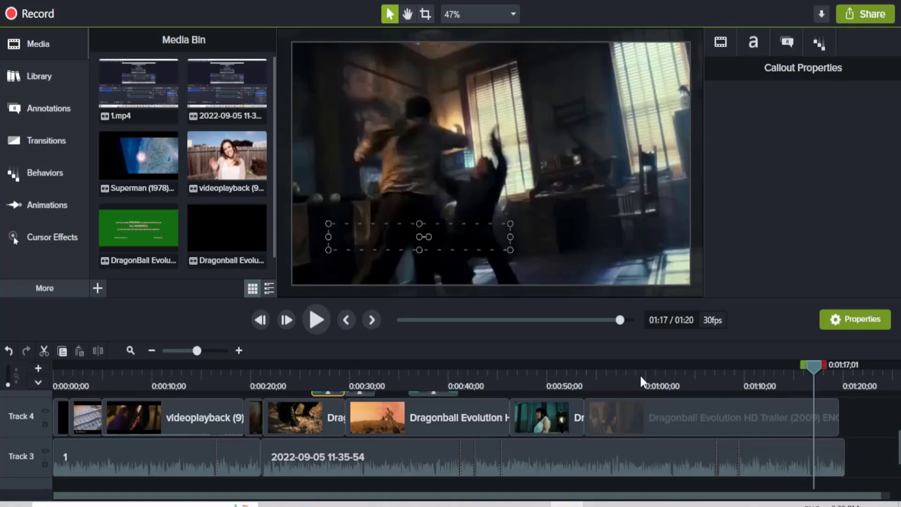
# - Switch to the browser's Razorpay page and view the movie website course offer
pyautogui.click(567, 505)
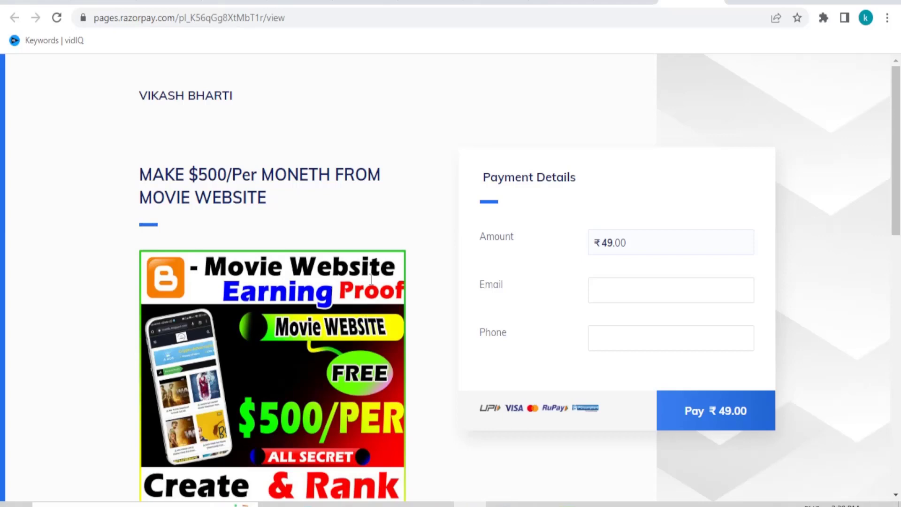
pyautogui.scroll(-3, 370, 279)
pyautogui.scroll(3, 378, 241)
# - Return to the WordPad notes and highlight the "Condition Video Making" heading, "Intresting scene with voiceover" and playlist item 2
pyautogui.hotkey('alt', 'Tab')
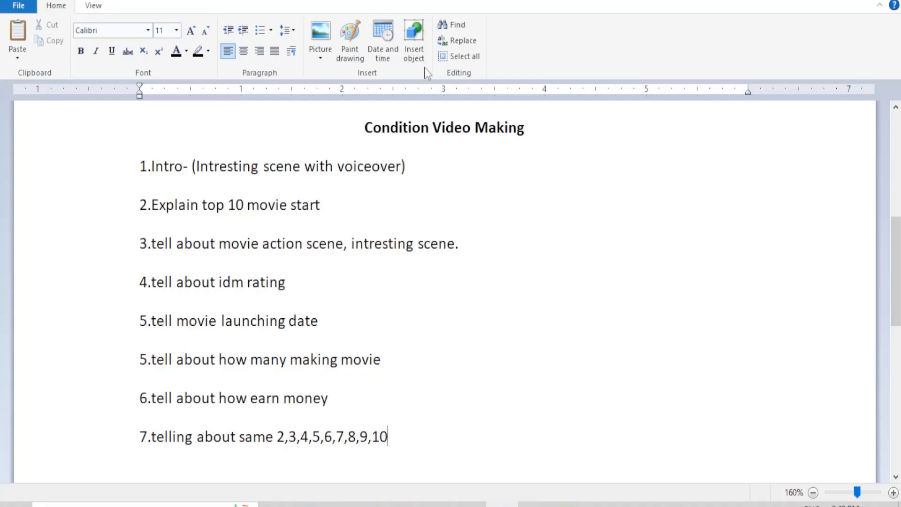
pyautogui.moveTo(365, 133); pyautogui.dragTo(480, 136)
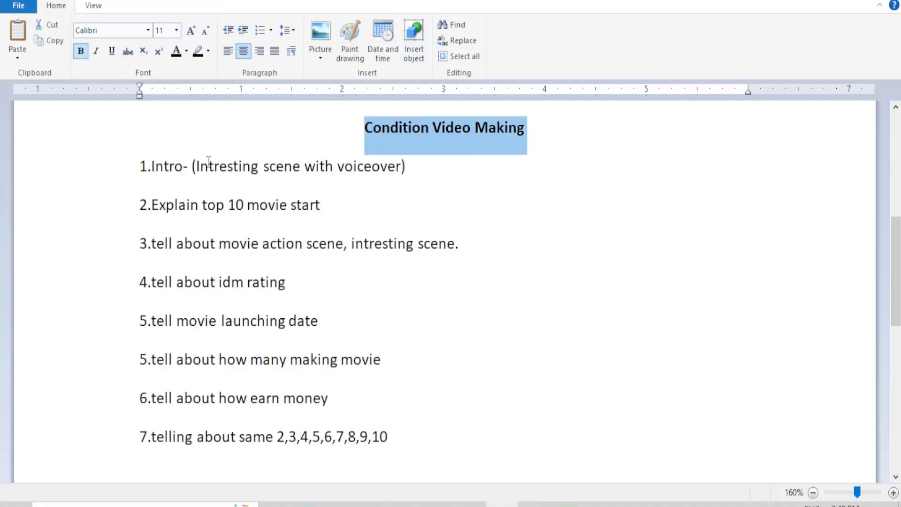
pyautogui.moveTo(197, 162); pyautogui.dragTo(392, 165)
pyautogui.scroll(6, 394, 160)
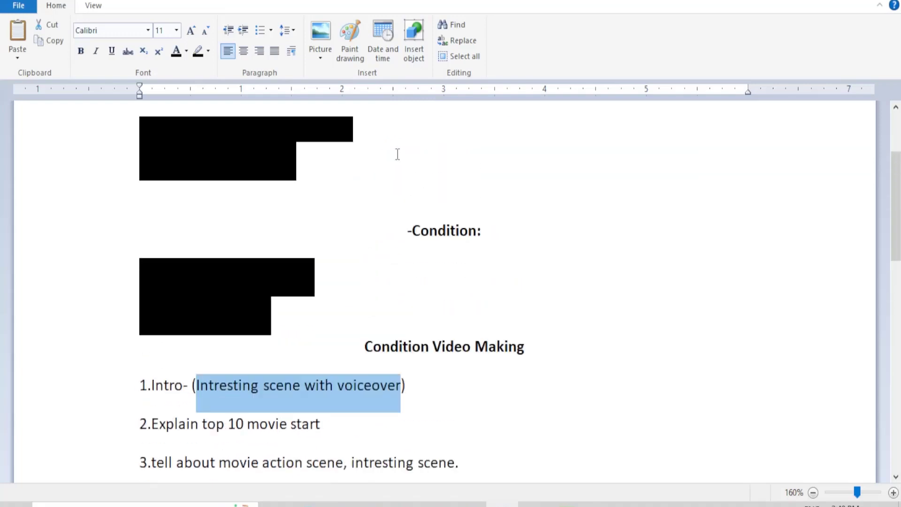
pyautogui.click(112, 209)
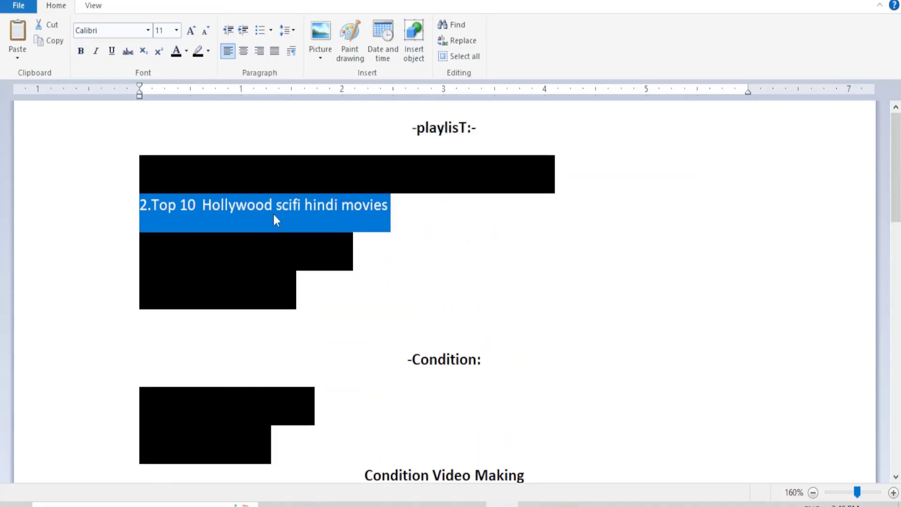
# - Highlight "with voiceover" in the Intro point of the "Condition Video Making" list
pyautogui.scroll(-3, 296, 218)
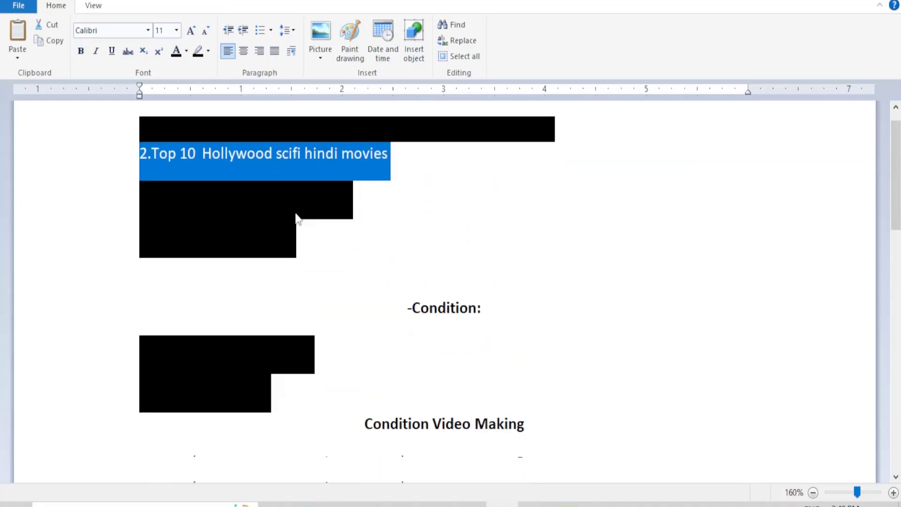
pyautogui.scroll(-2, 291, 219)
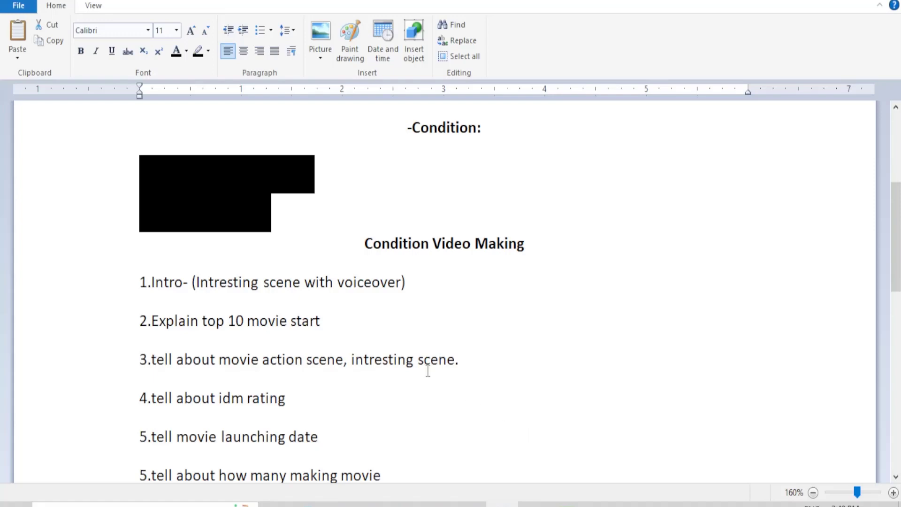
pyautogui.moveTo(334, 284); pyautogui.dragTo(398, 288)
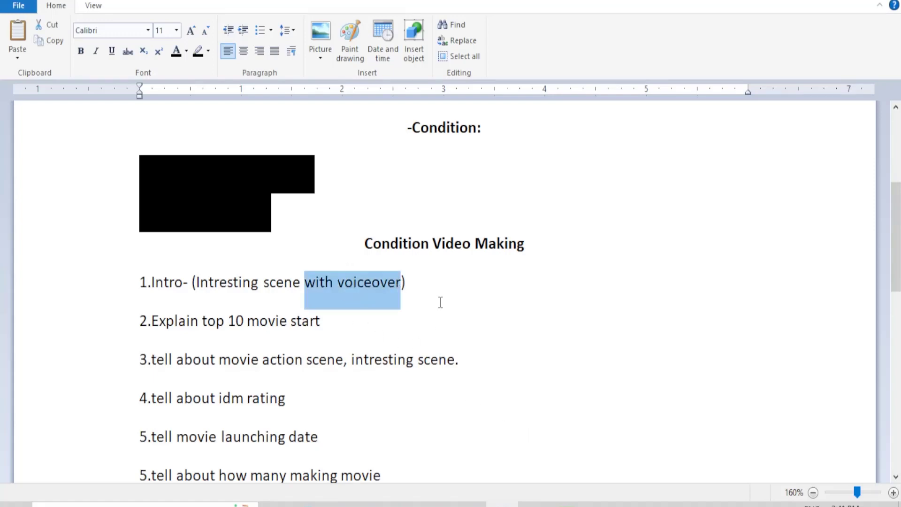
# - View the "Top 10 hollywood sci fi movie" script in Google Docs and return to the numbered points in the WordPad notes
pyautogui.click(503, 504)
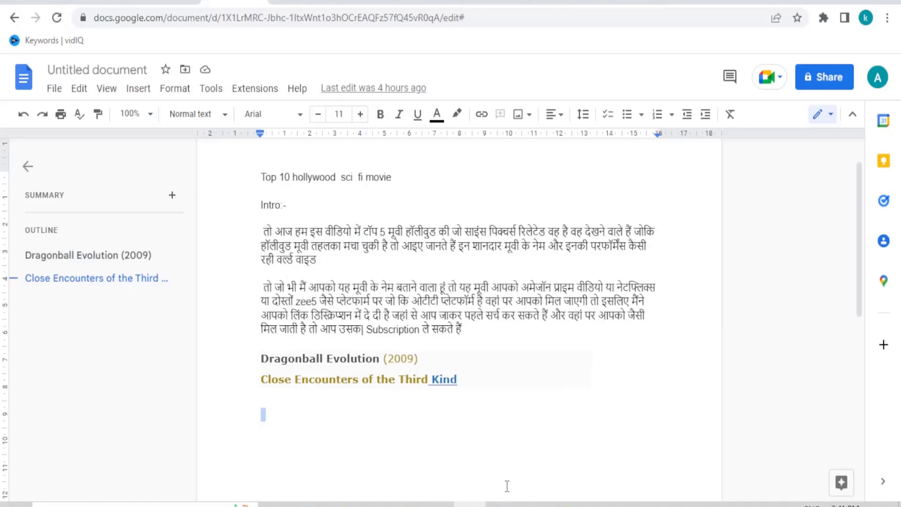
pyautogui.click(502, 504)
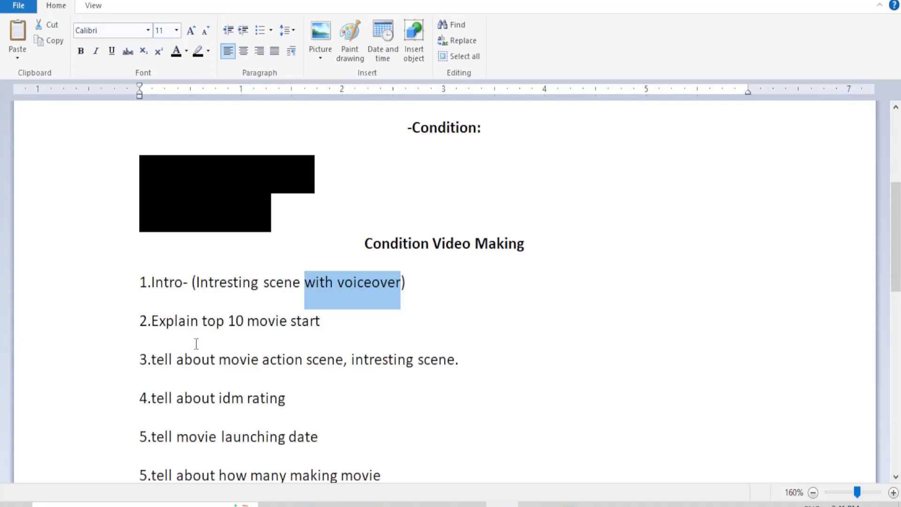
pyautogui.scroll(-1, 196, 343)
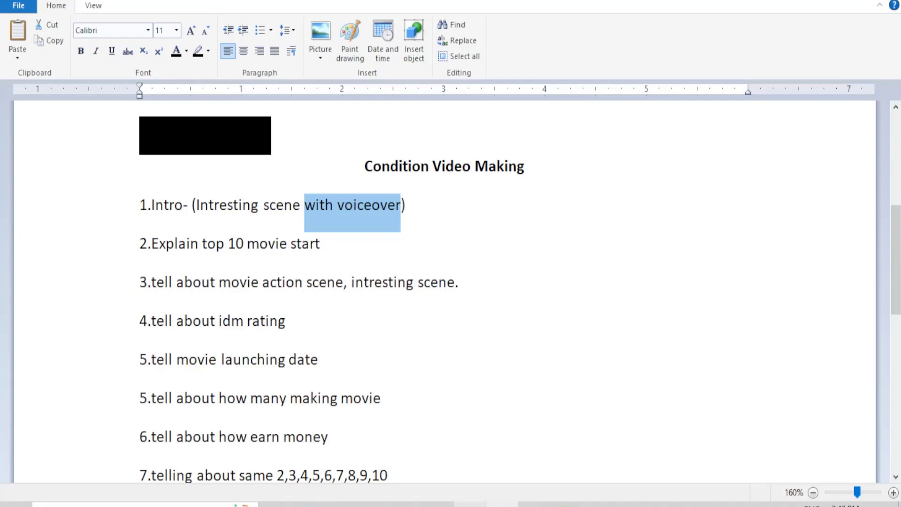
# - Switch to YouTube and view the ABHIKAREVIEW channel's most popular videos
pyautogui.click(469, 504)
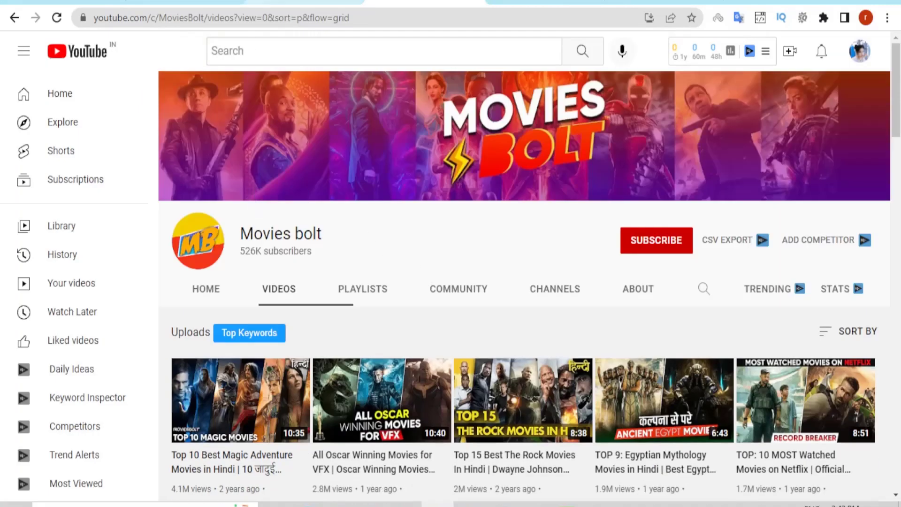
pyautogui.click(302, 3)
pyautogui.hotkey('ctrl', '0')
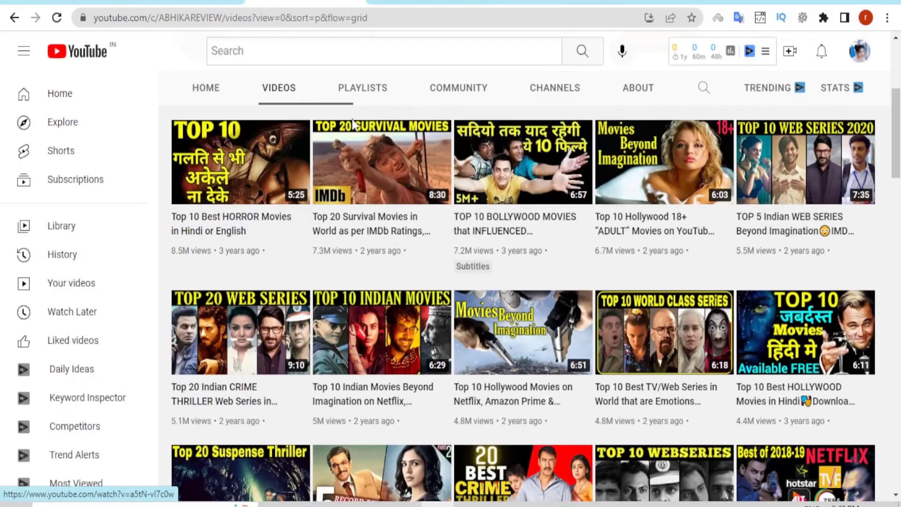
pyautogui.scroll(5, 337, 66)
# - Go back to the MoviesBolt channel and examine its most popular uploads and their view counts
pyautogui.hotkey('ctrl', 'Tab')
pyautogui.scroll(-4, 458, 308)
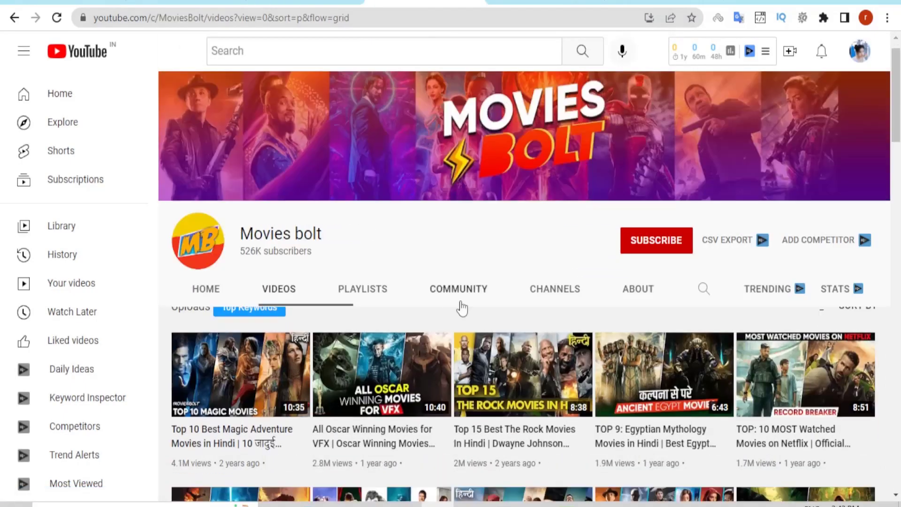
pyautogui.scroll(2, 550, 346)
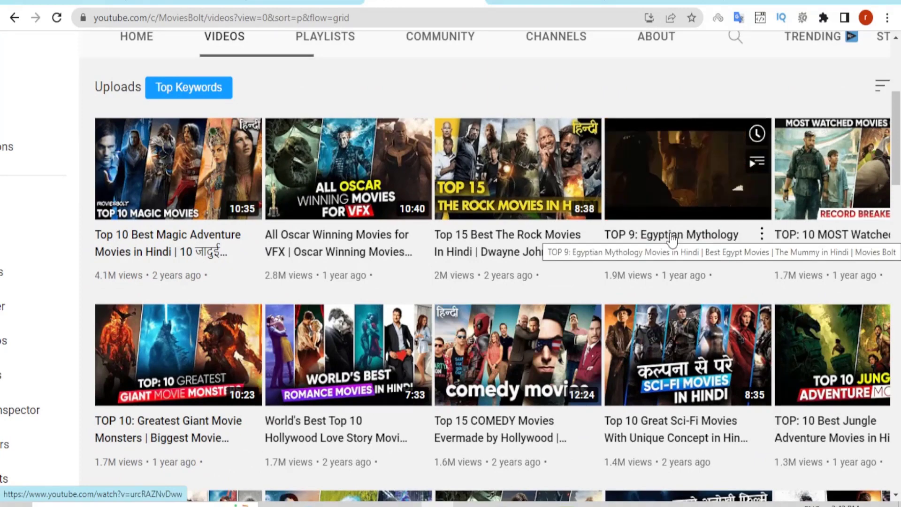
pyautogui.hscroll(2, 676, 237)
pyautogui.scroll(-3, 563, 290)
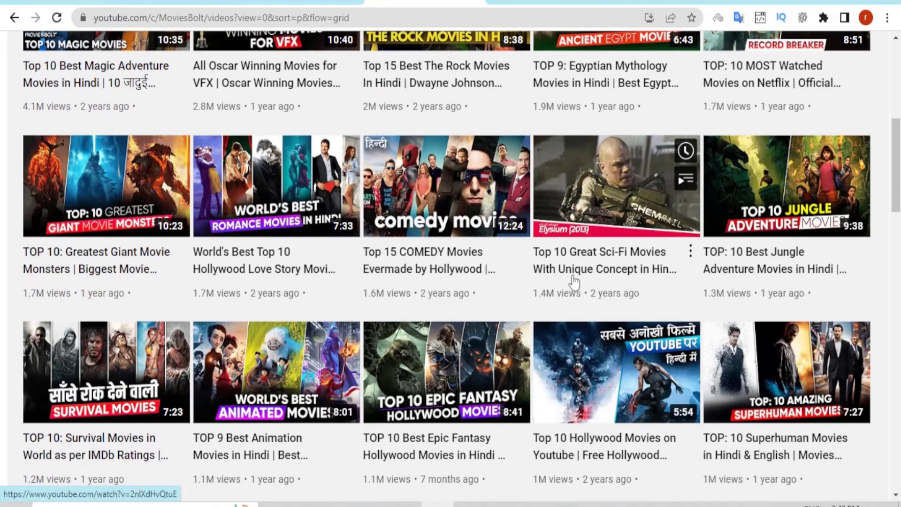
# - Look further down the MoviesBolt channel's popular videos to examine the genres and topics of its movie lists
pyautogui.scroll(-8, 610, 343)
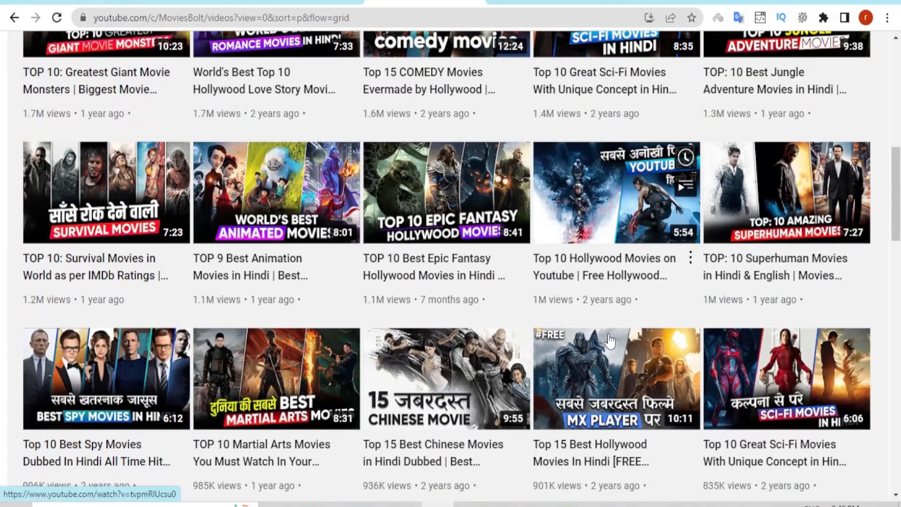
pyautogui.scroll(-8, 416, 275)
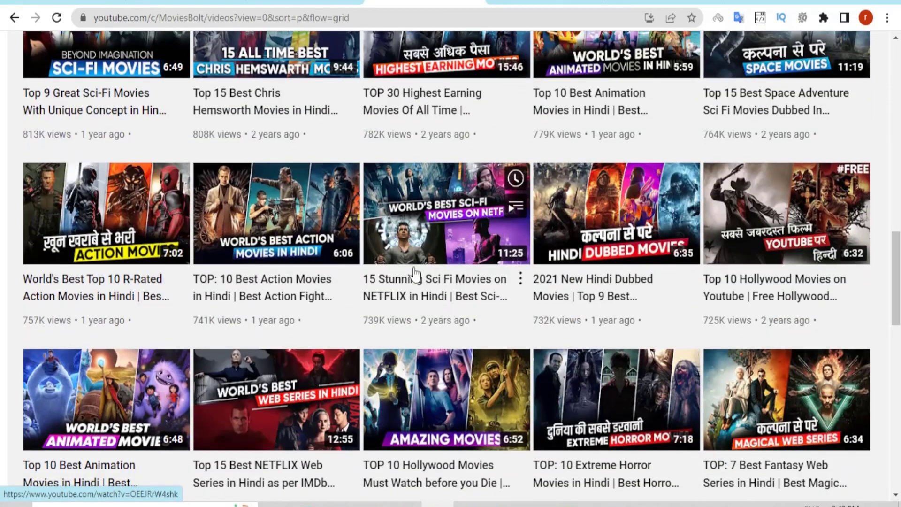
pyautogui.scroll(-4, 415, 274)
pyautogui.scroll(-4, 416, 274)
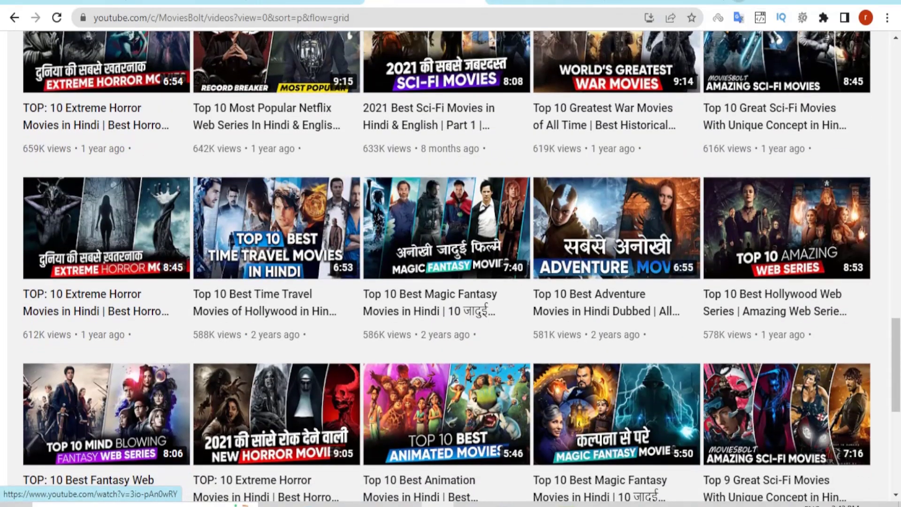
# - Search Google in a new tab for "top 10 sci fi movies hollywood"
pyautogui.hotkey('ctrl', 't')
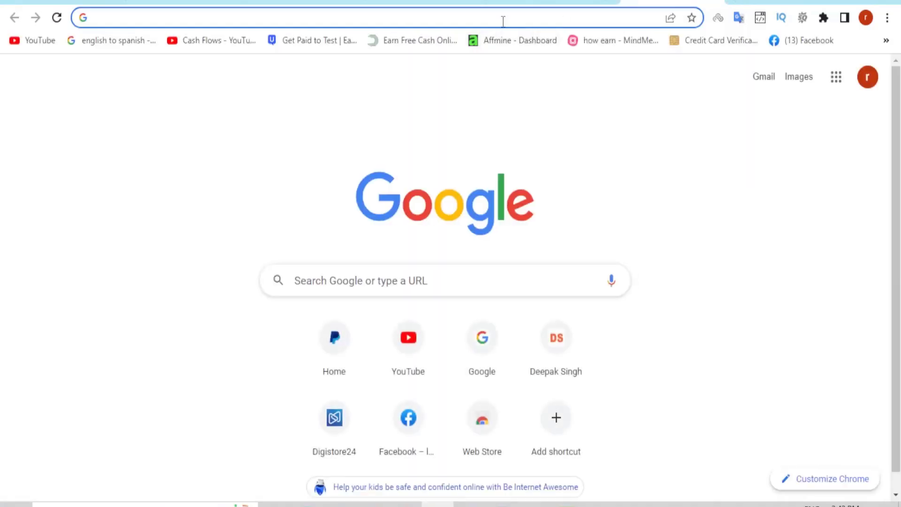
pyautogui.click(503, 21)
pyautogui.write('top10')
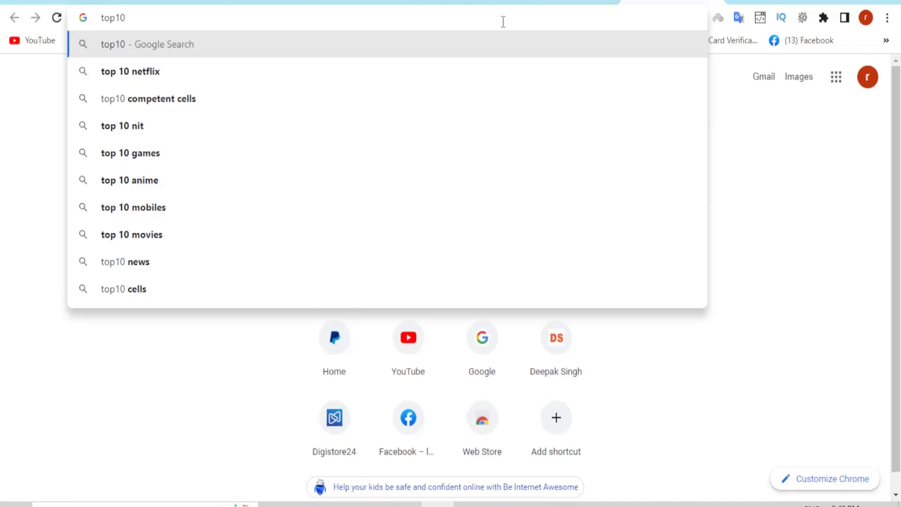
pyautogui.write(' sci')
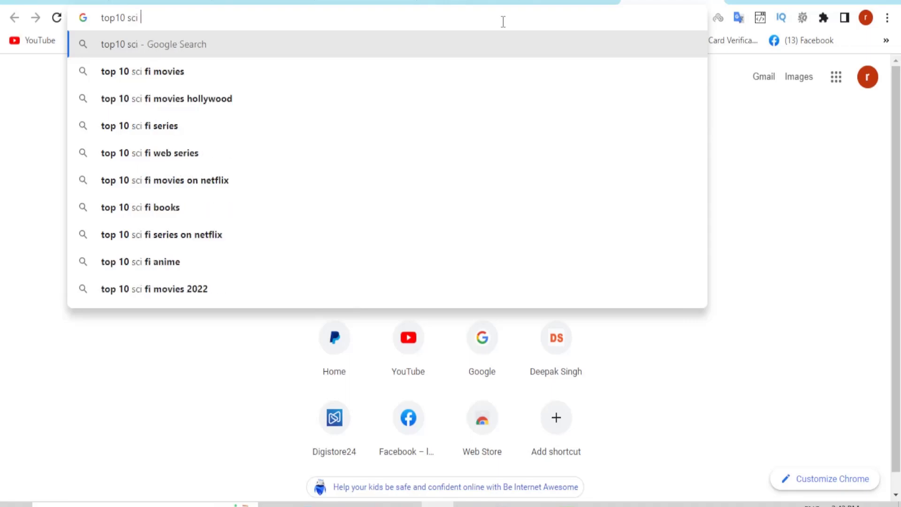
pyautogui.press('Down')
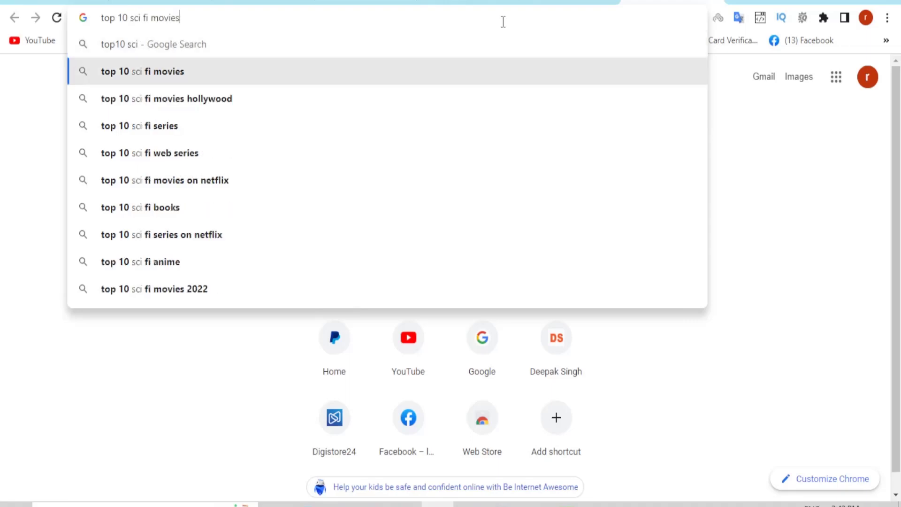
pyautogui.press('Down')
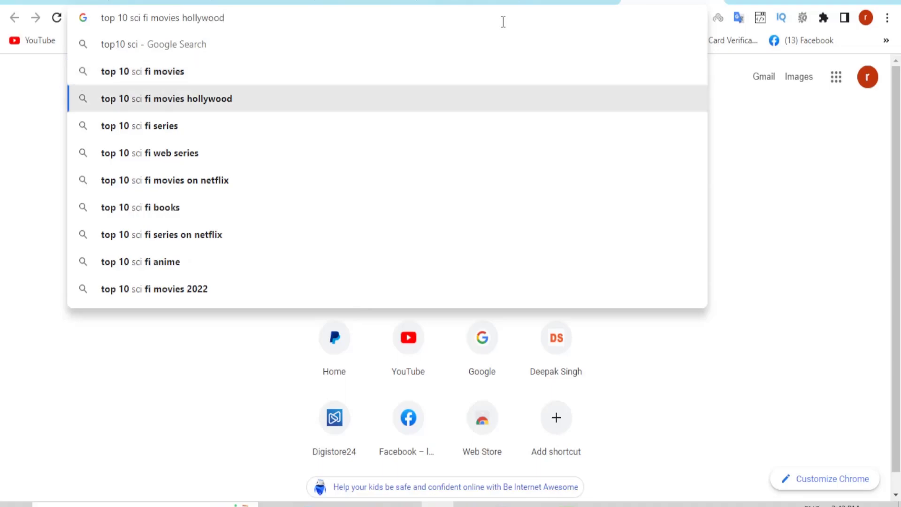
pyautogui.press('Return')
# - Look through the search results and open the Pinkvilla article "18 Best sci-fi movies & their IMDb rating"
pyautogui.scroll(-5, 134, 338)
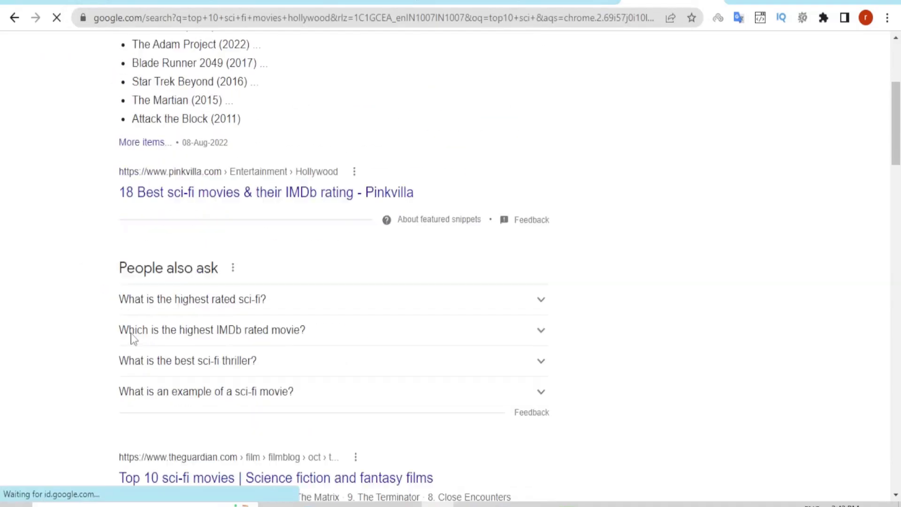
pyautogui.scroll(-7, 238, 380)
pyautogui.scroll(10, 237, 374)
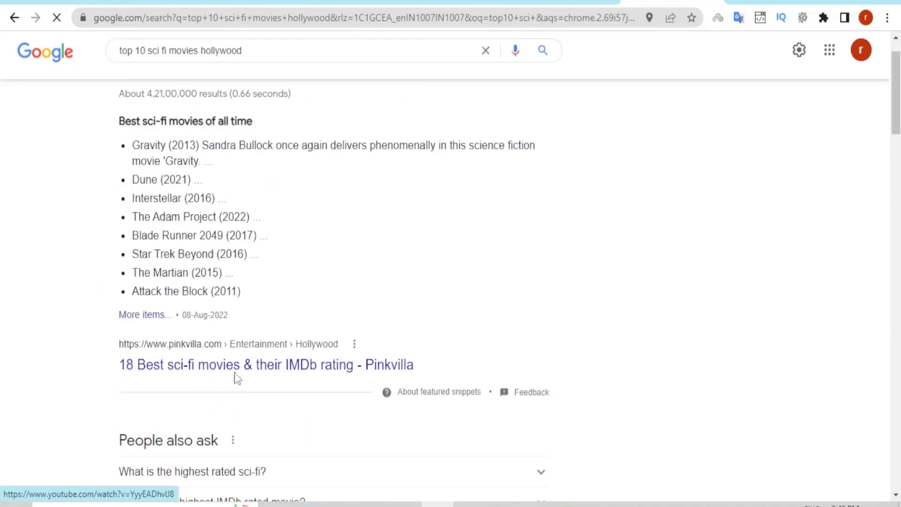
pyautogui.click(214, 373)
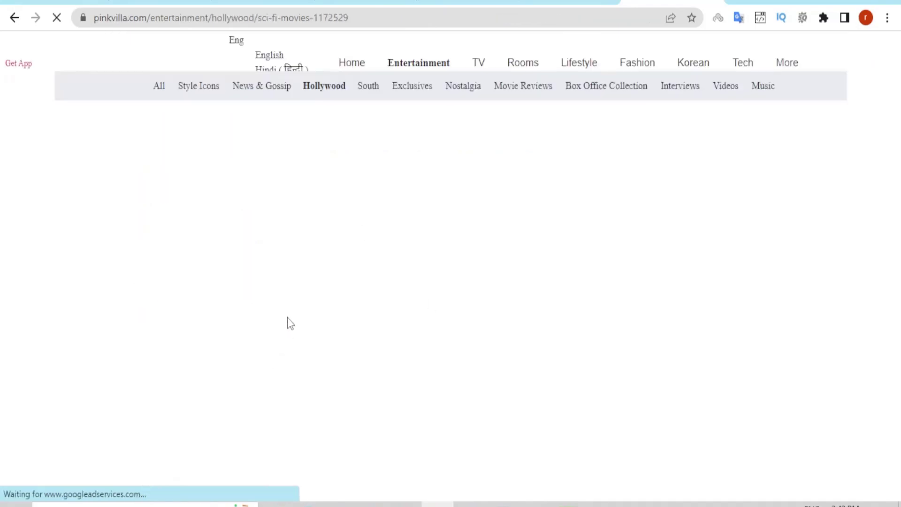
# - Highlight the movie titles "Gravity (2013)" and "Dune (2021)" in the Pinkvilla article
pyautogui.scroll(-10, 195, 286)
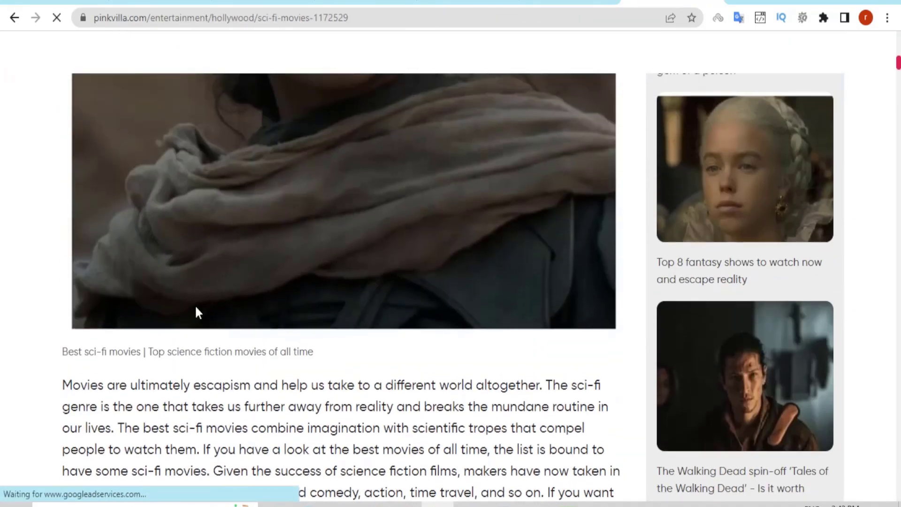
pyautogui.scroll(-10, 196, 310)
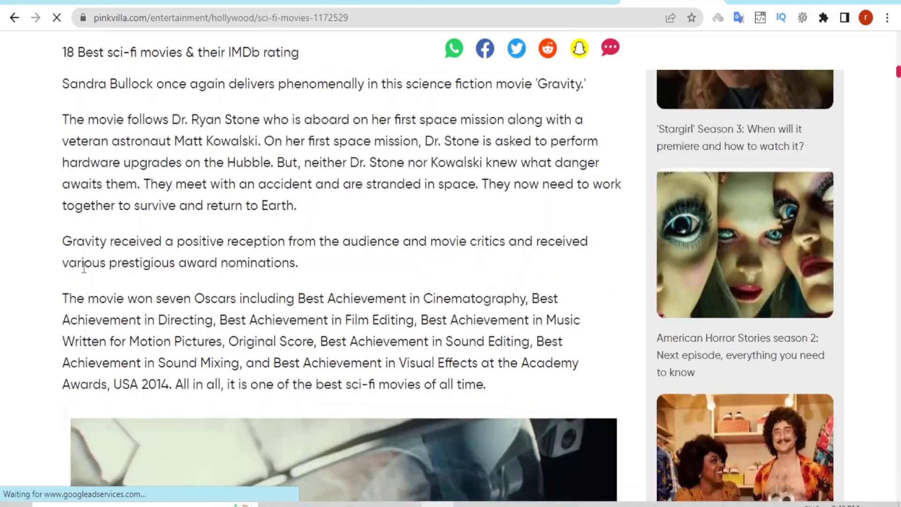
pyautogui.scroll(5, 84, 267)
pyautogui.moveTo(74, 307); pyautogui.dragTo(210, 307)
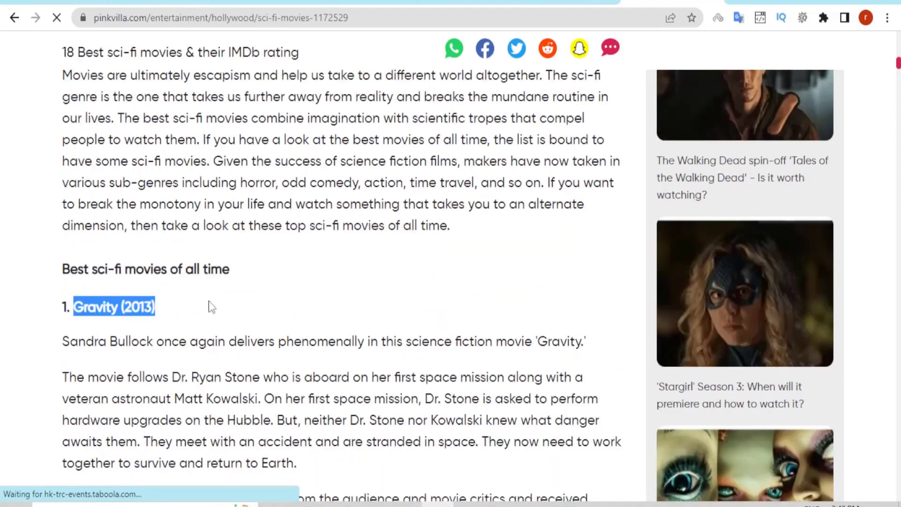
pyautogui.scroll(-10, 209, 319)
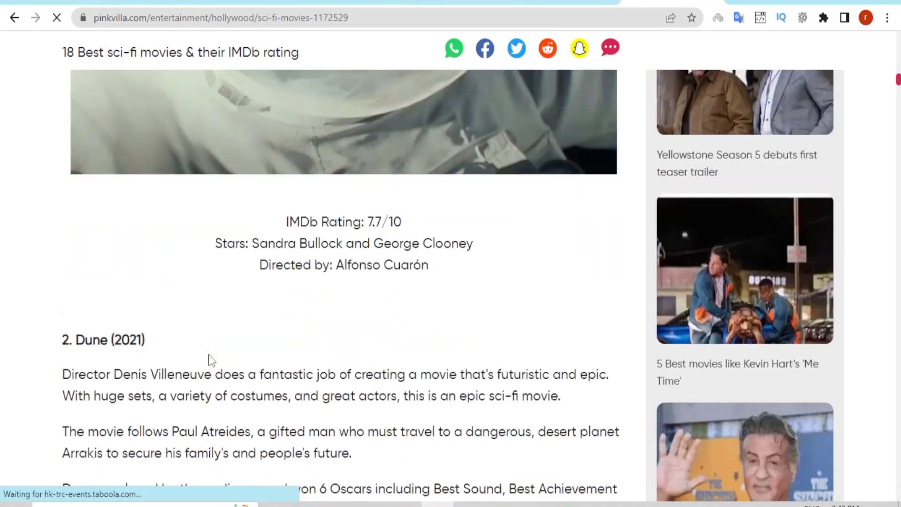
pyautogui.moveTo(85, 323); pyautogui.dragTo(165, 326)
# - Read the Gravity and Dune entries, examining the story summaries, awards and ratings given for each movie
pyautogui.scroll(-5, 167, 328)
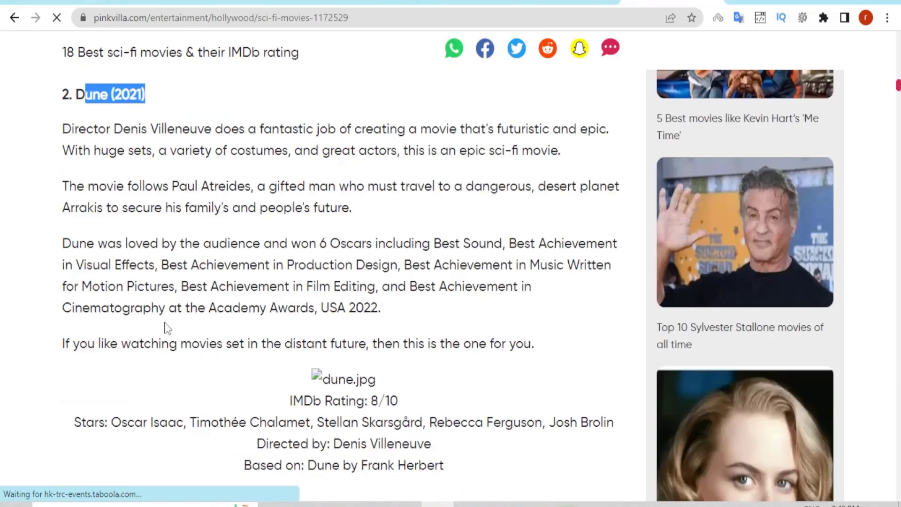
pyautogui.scroll(-3, 165, 325)
pyautogui.scroll(7, 165, 326)
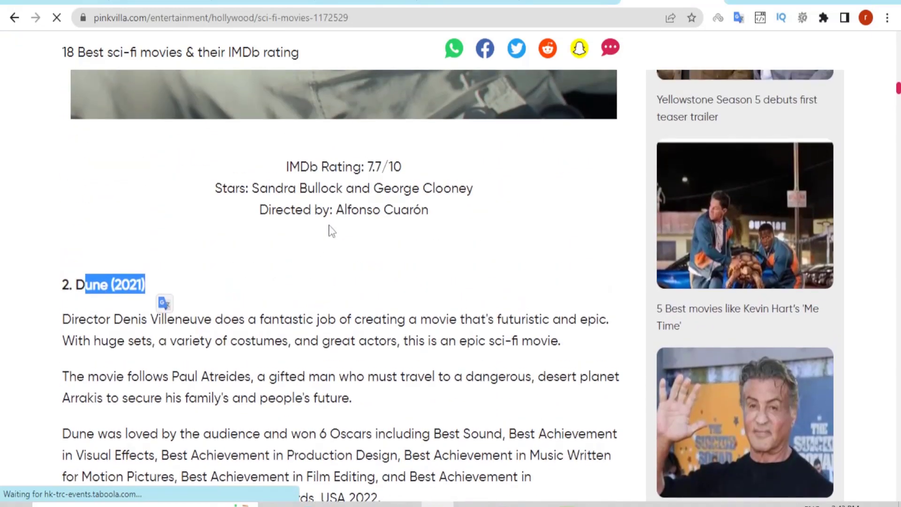
pyautogui.scroll(10, 277, 206)
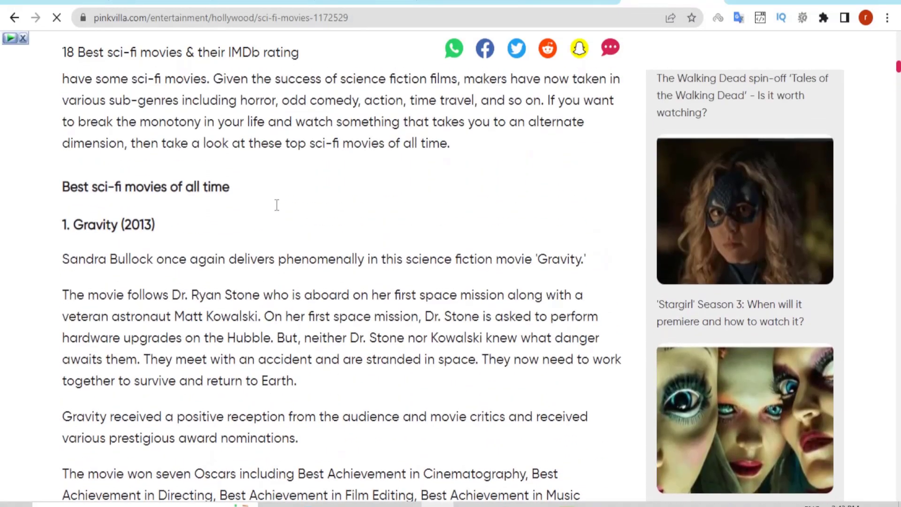
pyautogui.scroll(-5, 294, 253)
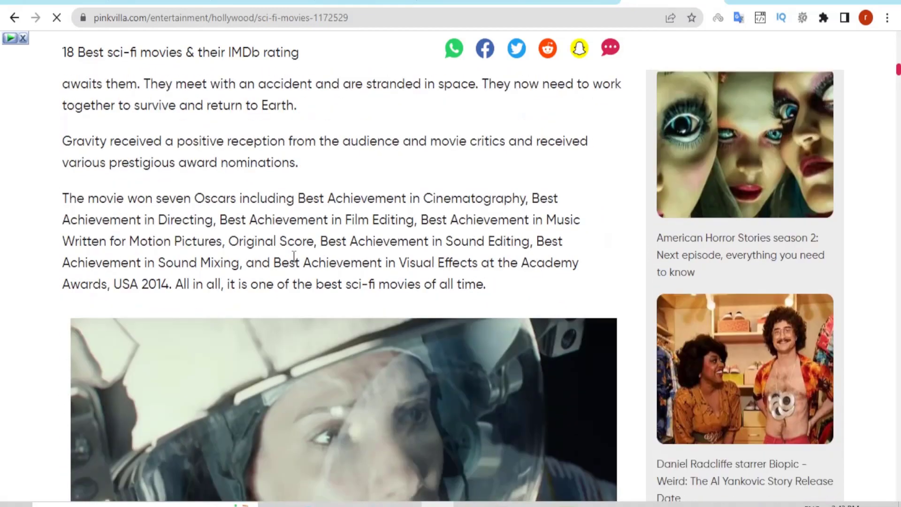
pyautogui.scroll(-8, 294, 256)
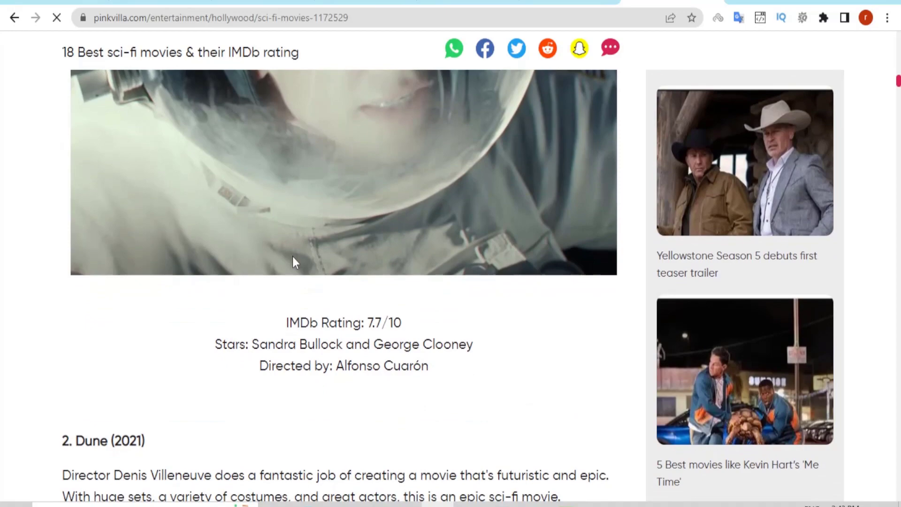
pyautogui.scroll(10, 280, 295)
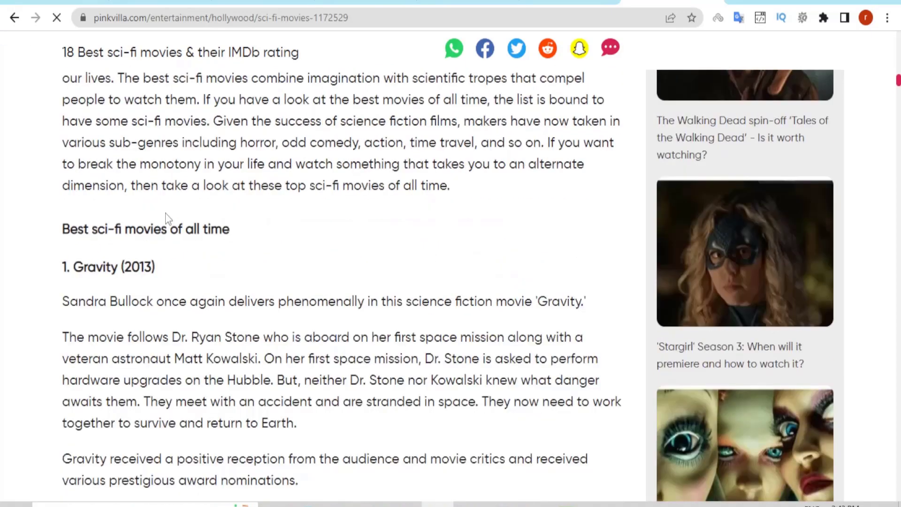
pyautogui.scroll(2, 167, 219)
pyautogui.scroll(-3, 179, 324)
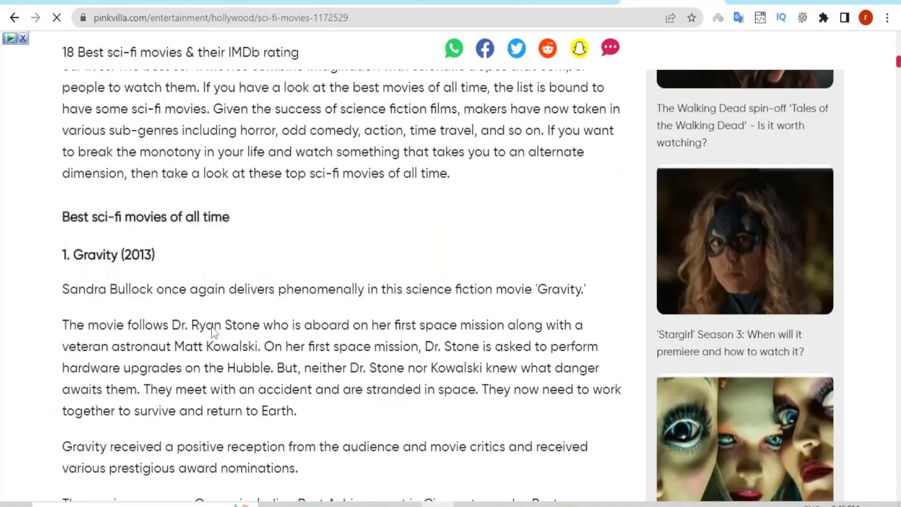
pyautogui.scroll(-1, 213, 331)
pyautogui.scroll(-1, 336, 347)
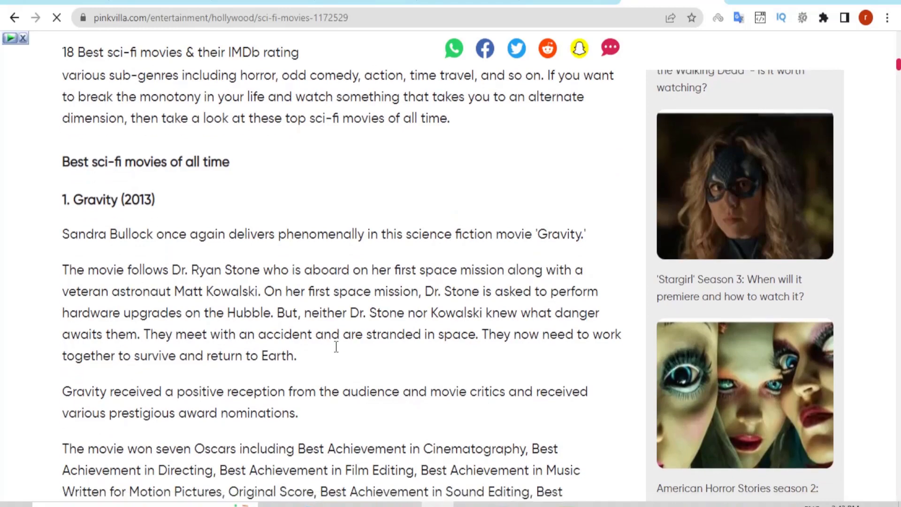
# - Highlight the IMDb rating, stars and director details below the Gravity picture
pyautogui.scroll(-12, 336, 347)
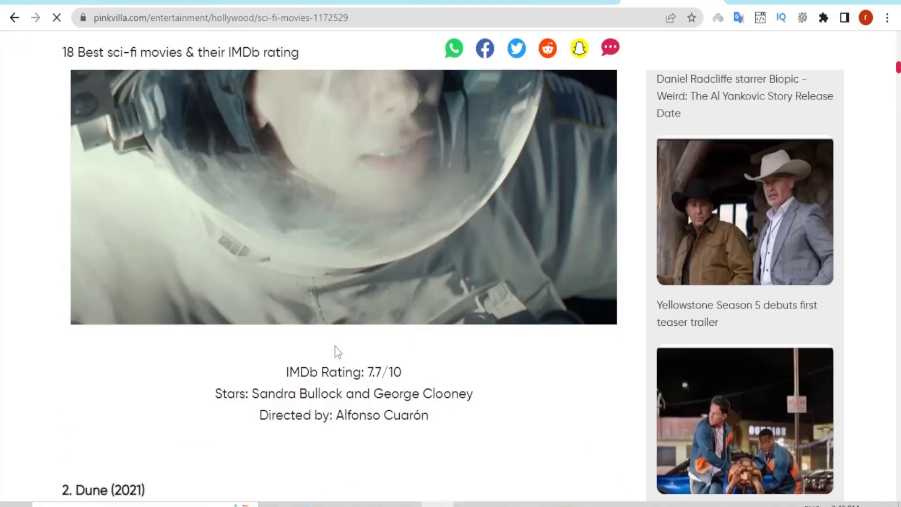
pyautogui.scroll(-1, 336, 349)
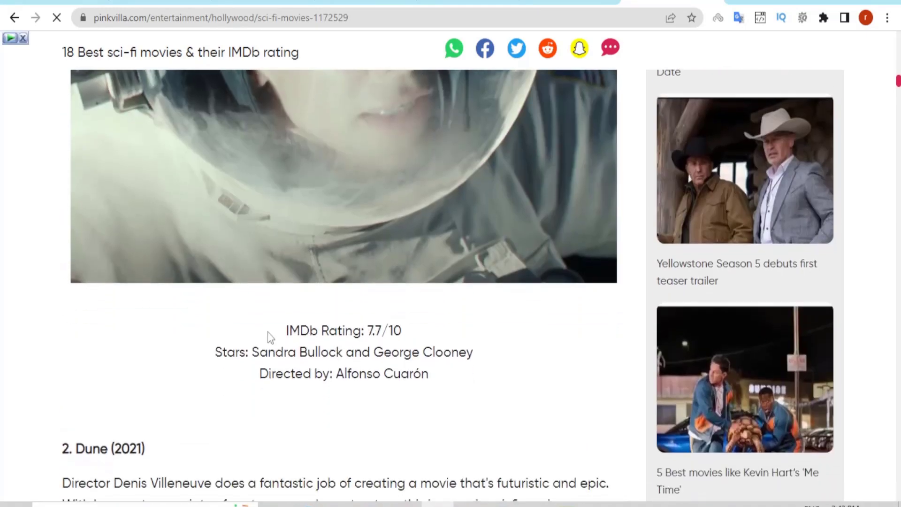
pyautogui.moveTo(402, 331); pyautogui.dragTo(355, 332)
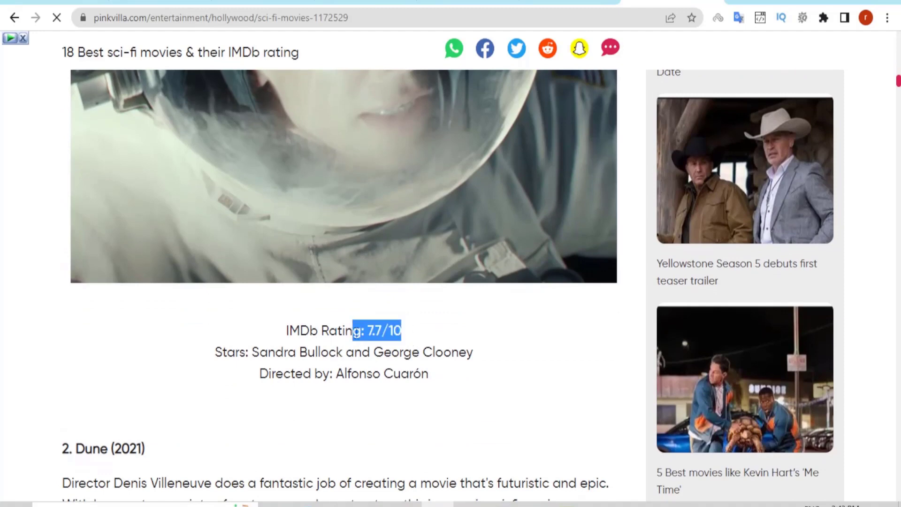
pyautogui.moveTo(216, 352); pyautogui.dragTo(433, 376)
pyautogui.moveTo(332, 378); pyautogui.dragTo(451, 386)
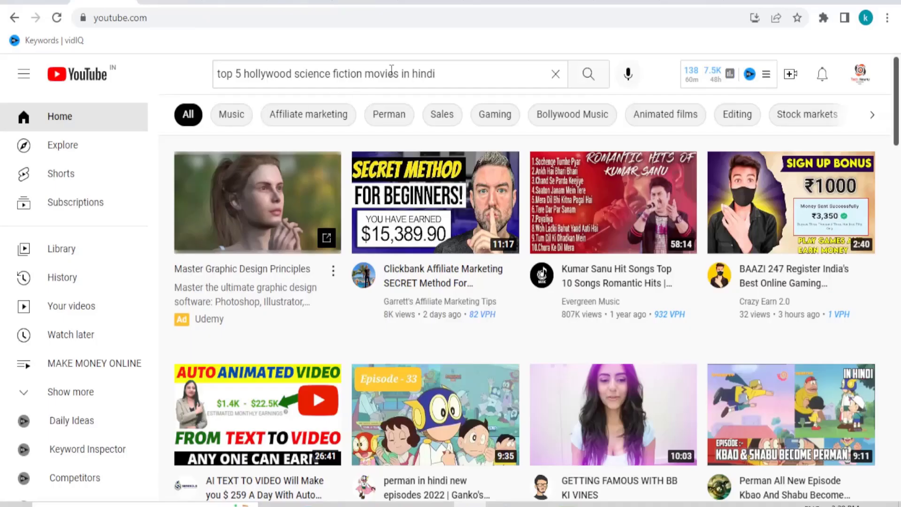
# - Replace the YouTube query with the copied movie title, trim the extra IMDb text, and search for "Dragonball Evolution"
pyautogui.click(391, 71)
pyautogui.tripleClick(392, 70)
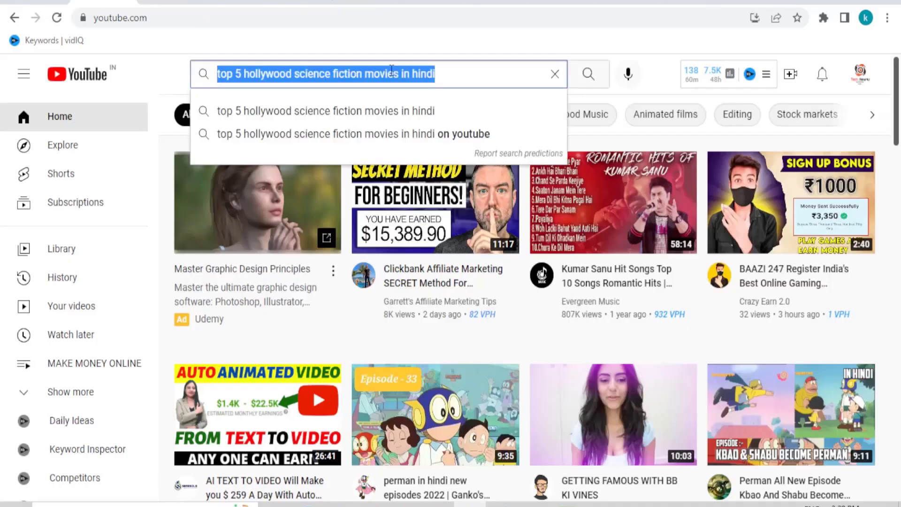
pyautogui.write('Cast & crew User reviews Trivia IMDbPro  Dragonball Evolution')
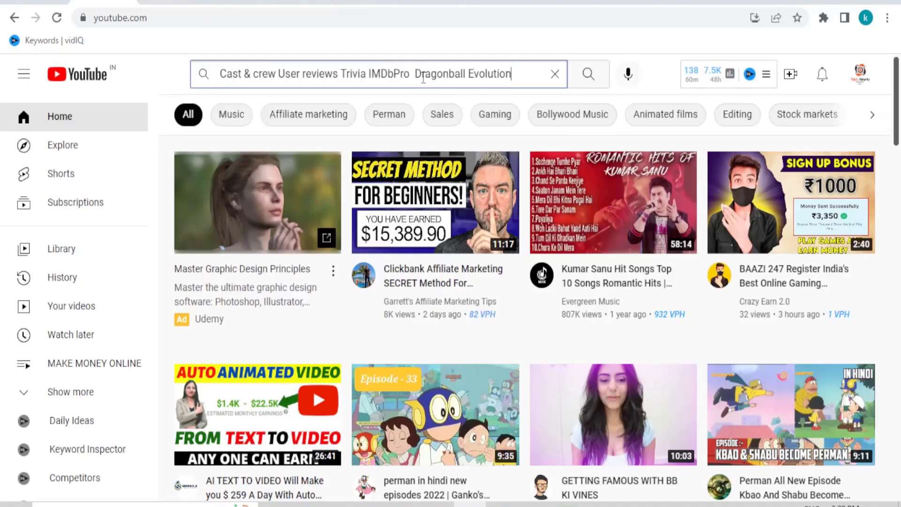
pyautogui.moveTo(415, 75); pyautogui.dragTo(184, 87)
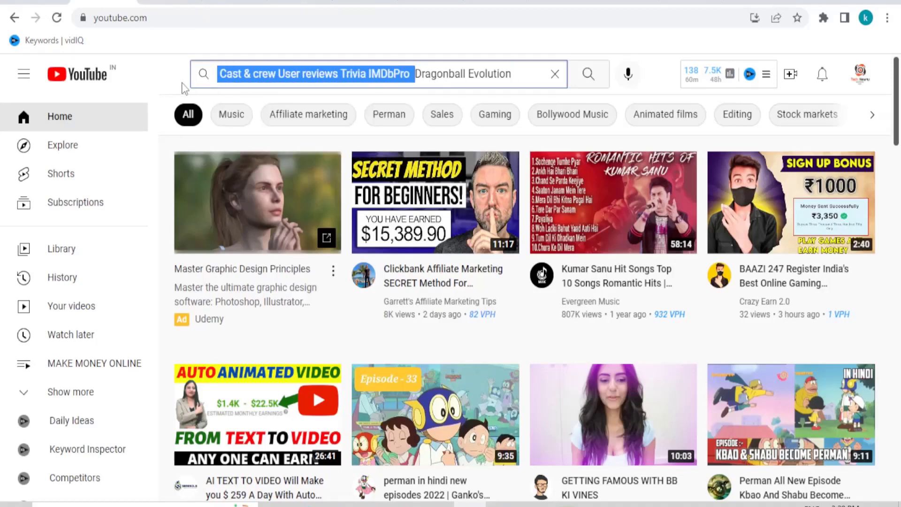
pyautogui.press('BackSpace')
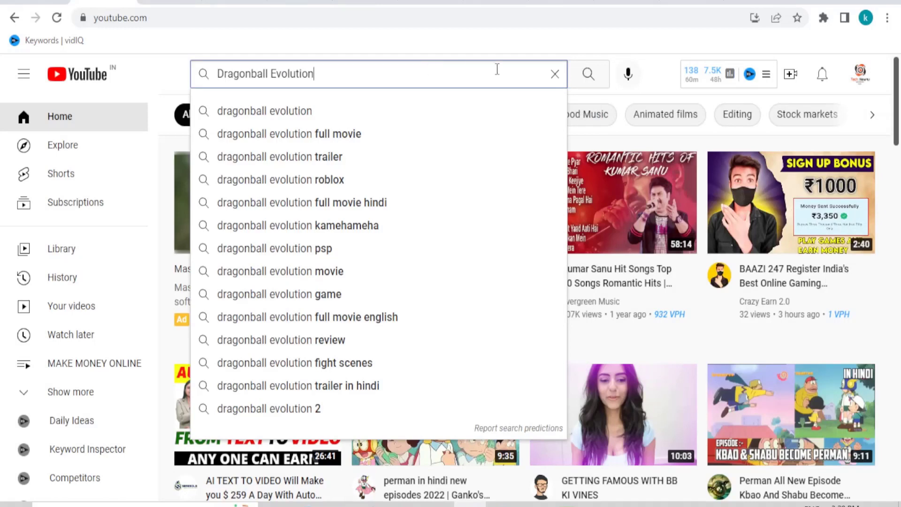
pyautogui.click(600, 77)
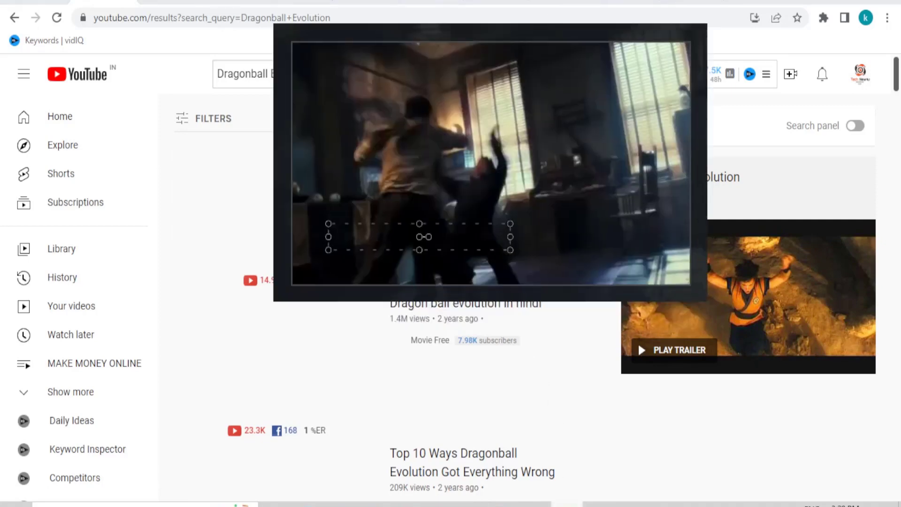
# - Switch to the Camtasia project and move the playhead to 0:00:24;00, just before the first callout on Track 5
pyautogui.hotkey('alt', 'Tab')
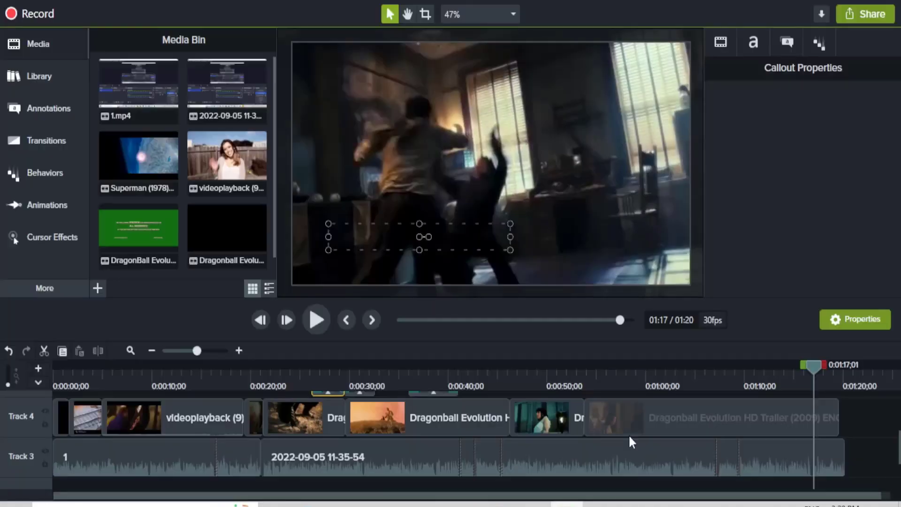
pyautogui.scroll(1, 332, 422)
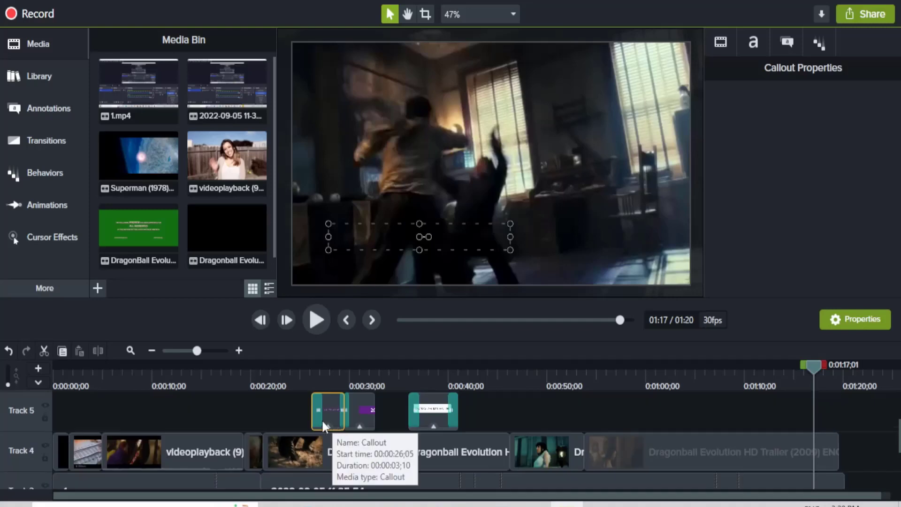
pyautogui.click(289, 373)
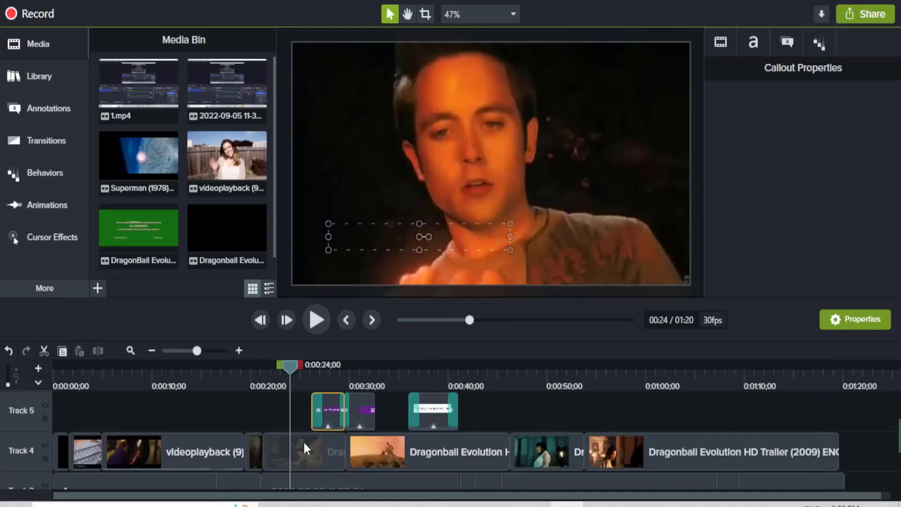
# - Lower the opacity of the Dragonball Evolution trailer clip under the playhead on Track 4 to 90%
pyautogui.click(304, 445)
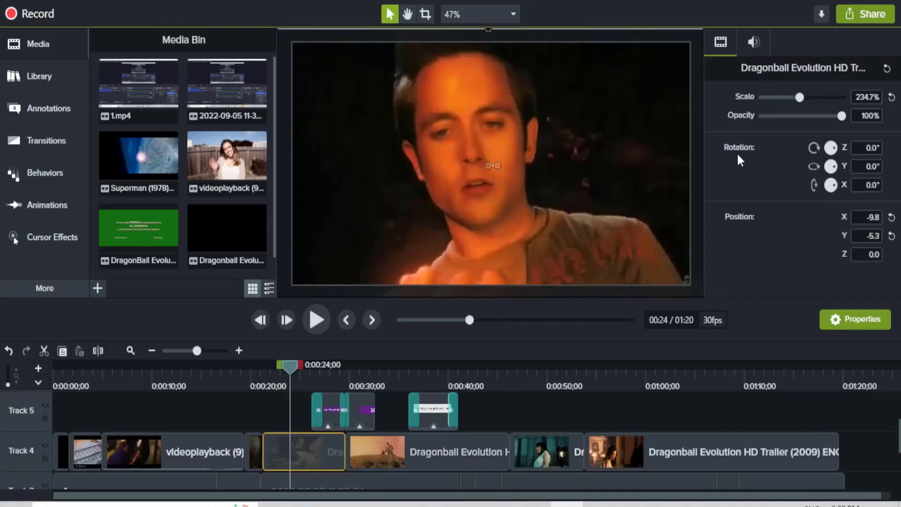
pyautogui.click(840, 117)
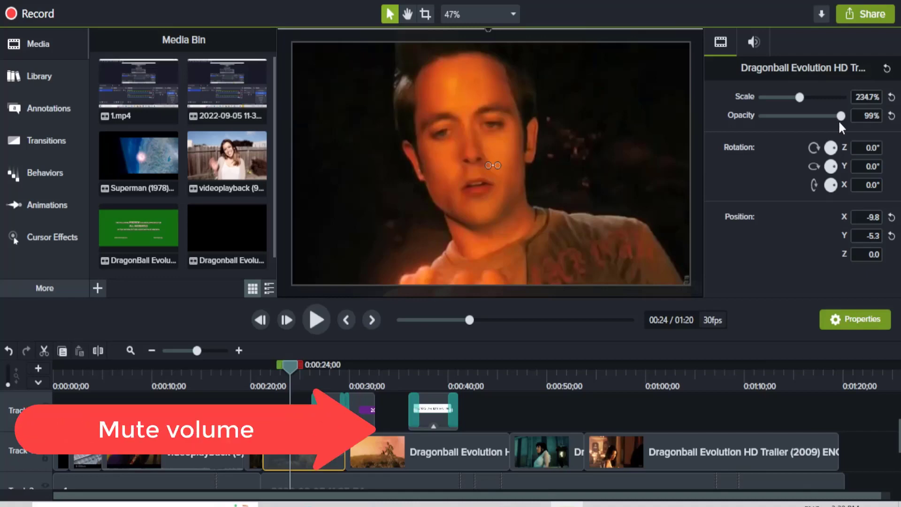
pyautogui.moveTo(840, 116); pyautogui.dragTo(834, 116)
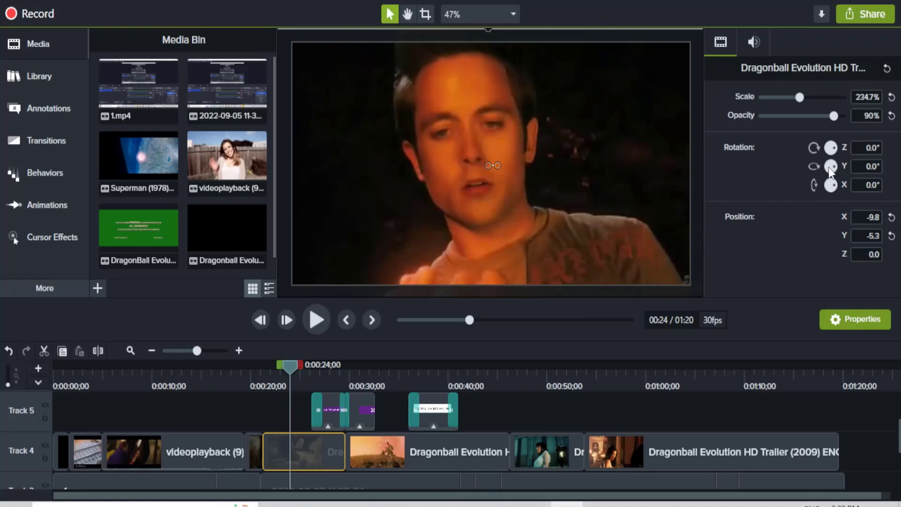
# - Mirror the selected trailer clip by setting its Y rotation to -180°, and increase its scale slightly
pyautogui.moveTo(835, 171); pyautogui.dragTo(816, 180)
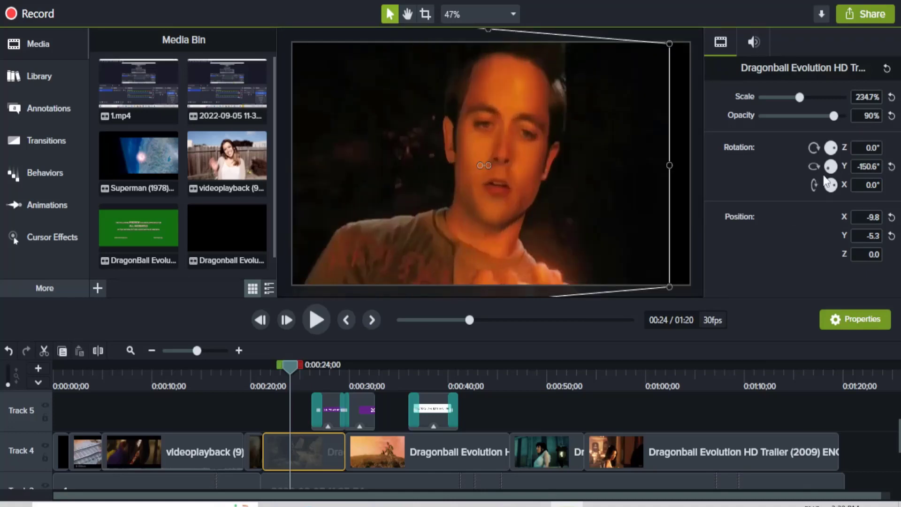
pyautogui.moveTo(830, 166); pyautogui.dragTo(831, 168)
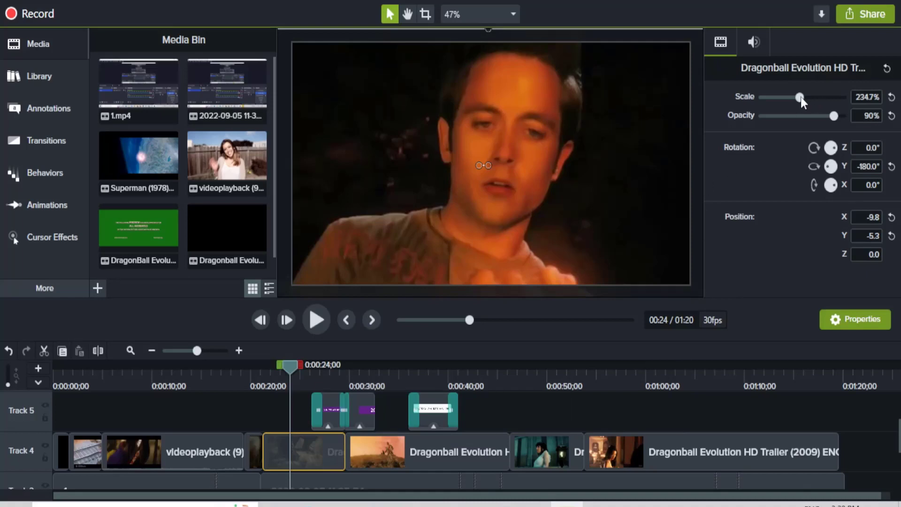
pyautogui.moveTo(802, 98)
pyautogui.mouseDown()
pyautogui.moveTo(818, 98)
pyautogui.moveTo(810, 98)
pyautogui.mouseUp()
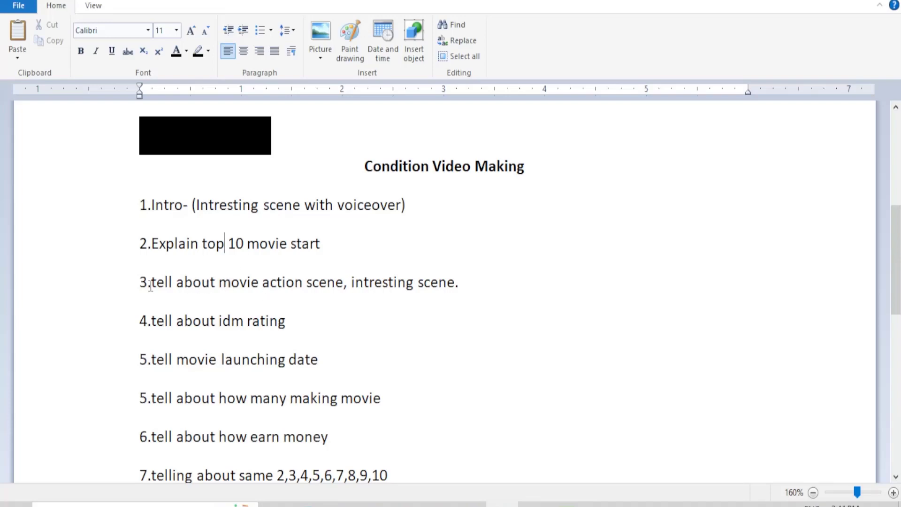
# - Highlight point 3 on action and interesting scenes in the Condition Video Making notes, and point 4 on the movie rating
pyautogui.moveTo(149, 284); pyautogui.dragTo(344, 286)
pyautogui.moveTo(495, 290); pyautogui.dragTo(267, 279)
pyautogui.doubleClick(267, 283)
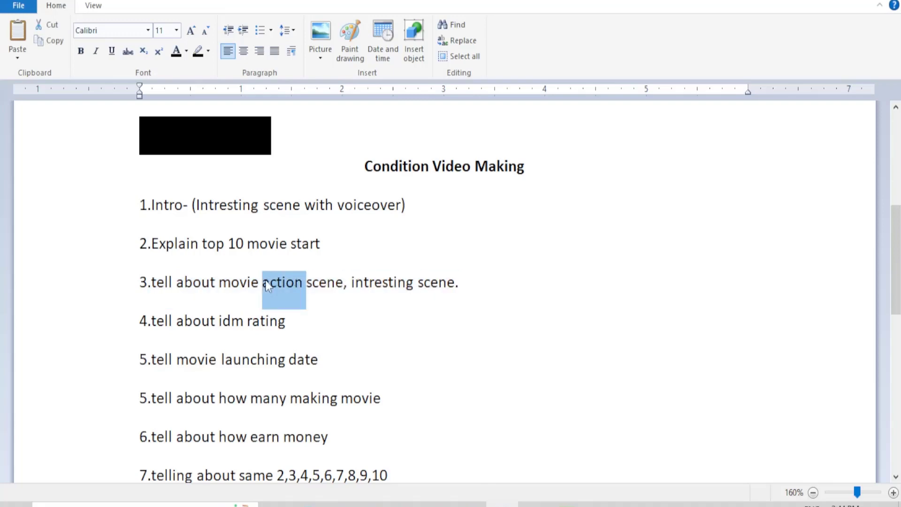
pyautogui.click(287, 283)
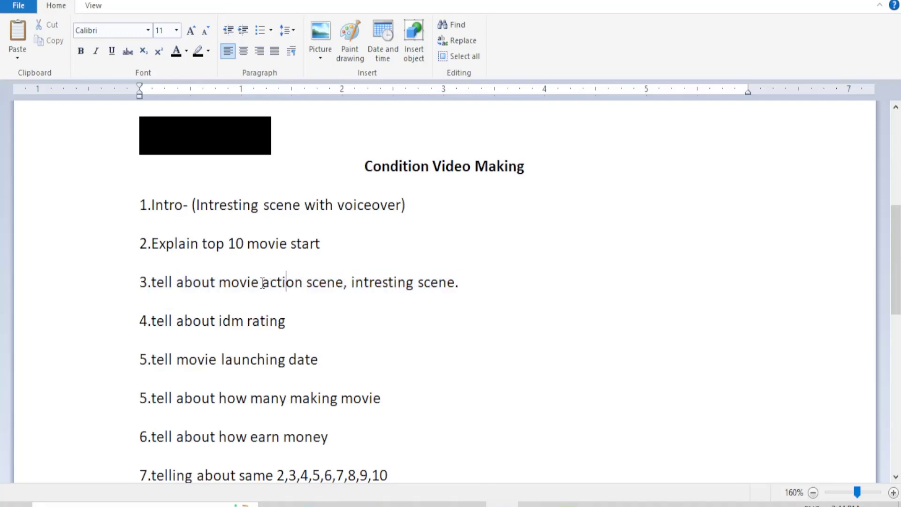
pyautogui.moveTo(262, 281); pyautogui.dragTo(416, 284)
pyautogui.click(186, 285)
pyautogui.moveTo(287, 320); pyautogui.dragTo(161, 315)
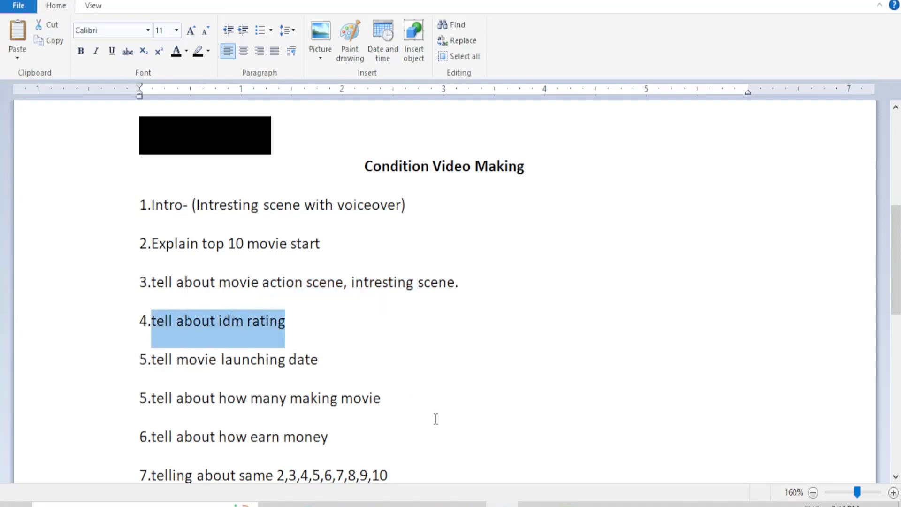
# - Switch to the Pinkvilla sci-fi movies article in Chrome and examine the IMDb rating details from Gravity through Dune
pyautogui.click(436, 504)
pyautogui.click(366, 395)
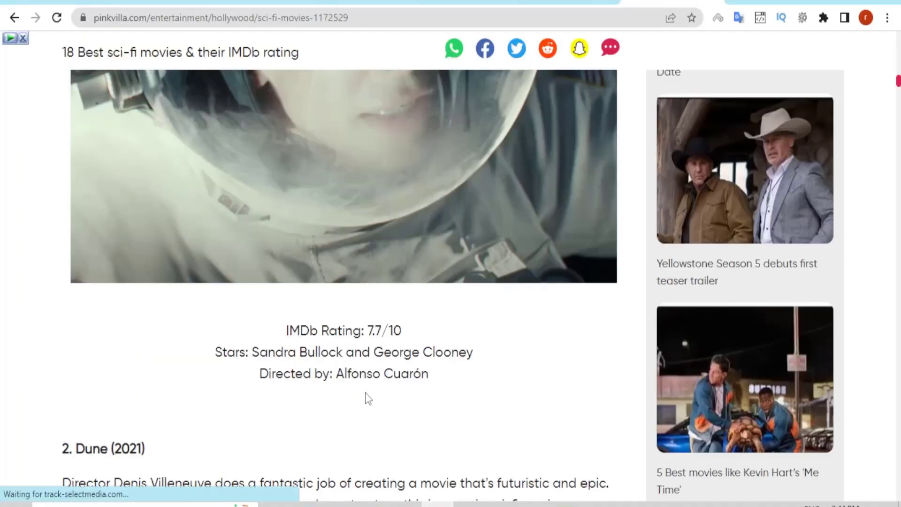
pyautogui.scroll(-12, 363, 394)
pyautogui.scroll(-6, 361, 394)
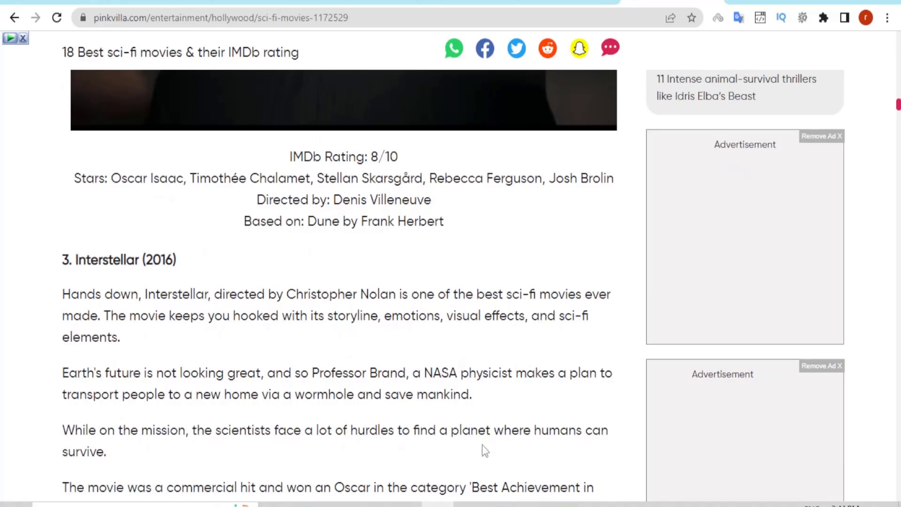
# - Highlight the "tell movie launching date" point in the WordPad notes, and the release year beside Interstellar in the Chrome article
pyautogui.hotkey('alt', 'Tab')
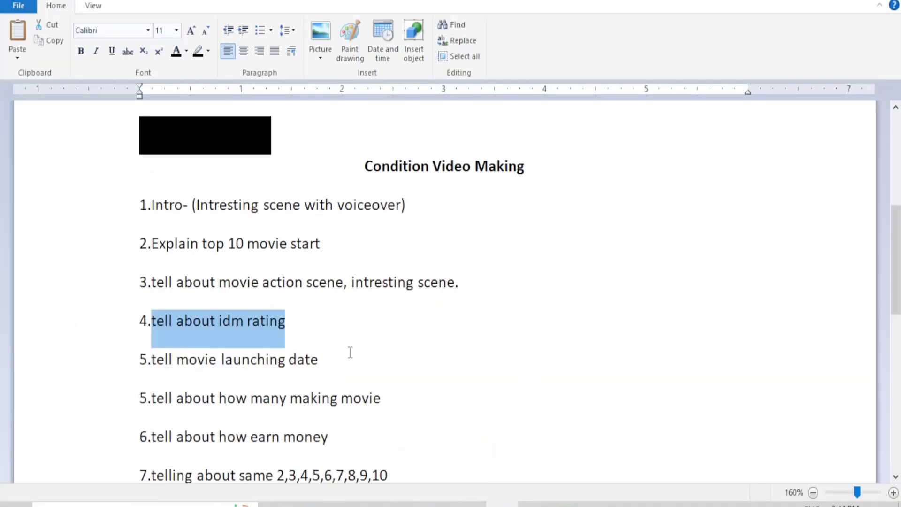
pyautogui.moveTo(168, 357); pyautogui.dragTo(307, 371)
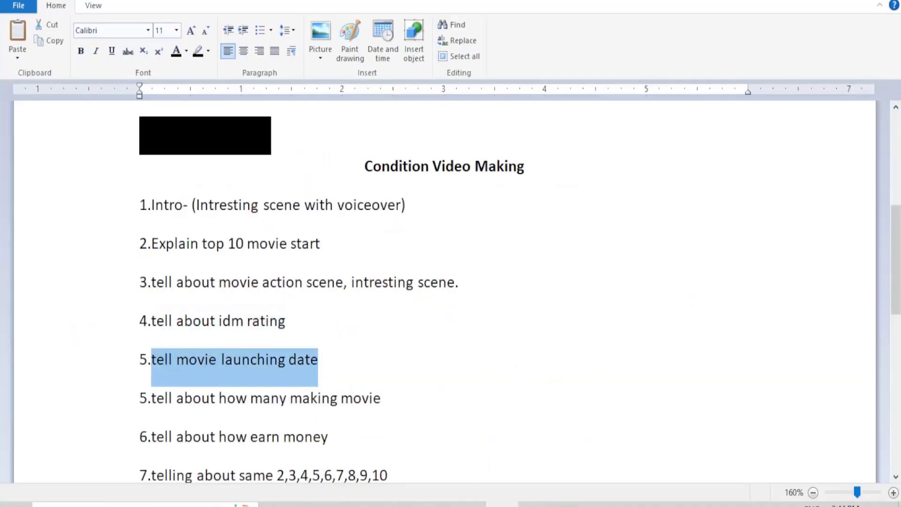
pyautogui.hotkey('alt', 'Tab')
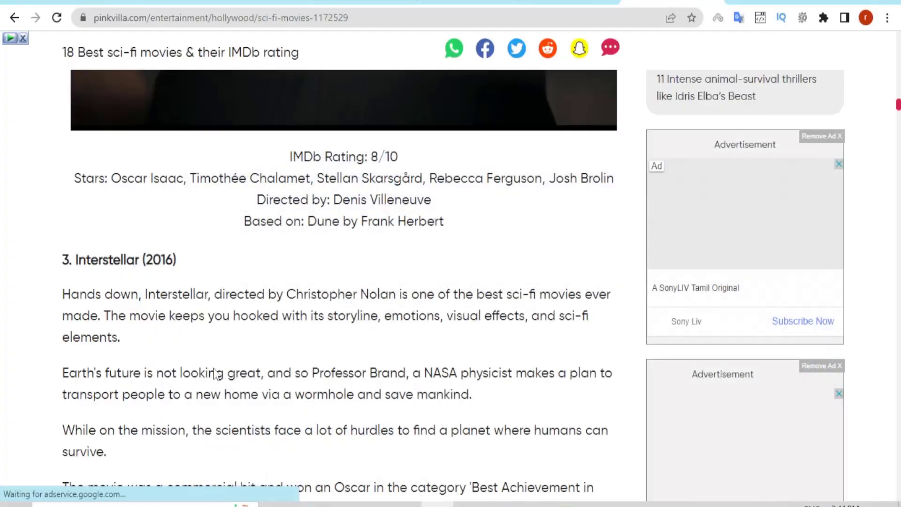
pyautogui.moveTo(176, 262); pyautogui.dragTo(143, 260)
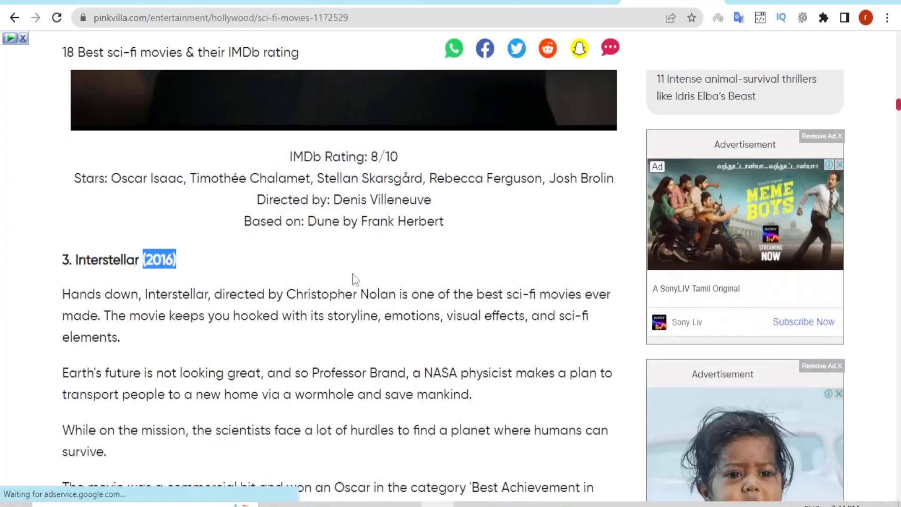
pyautogui.scroll(-2, 401, 317)
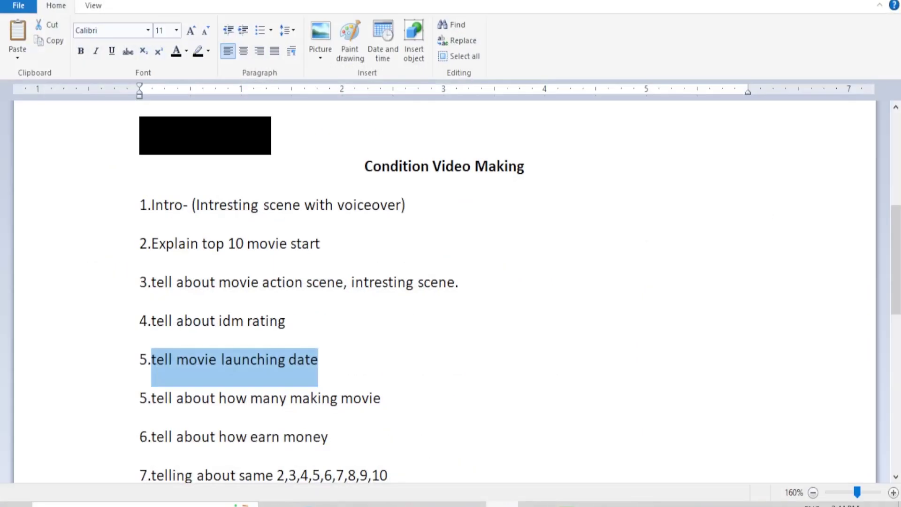
# - Highlight the "tell about how many making movie" point in the WordPad notes
pyautogui.scroll(-1, 373, 303)
pyautogui.scroll(-1, 371, 301)
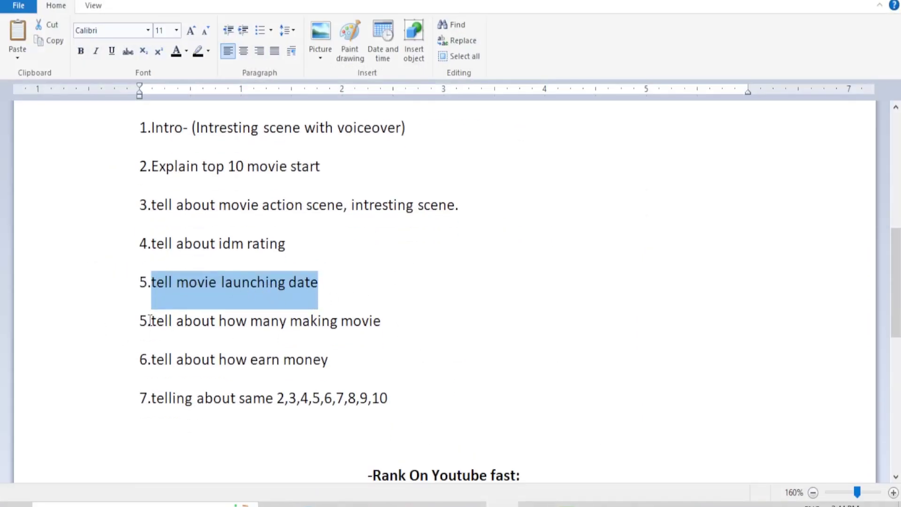
pyautogui.moveTo(148, 321); pyautogui.dragTo(388, 322)
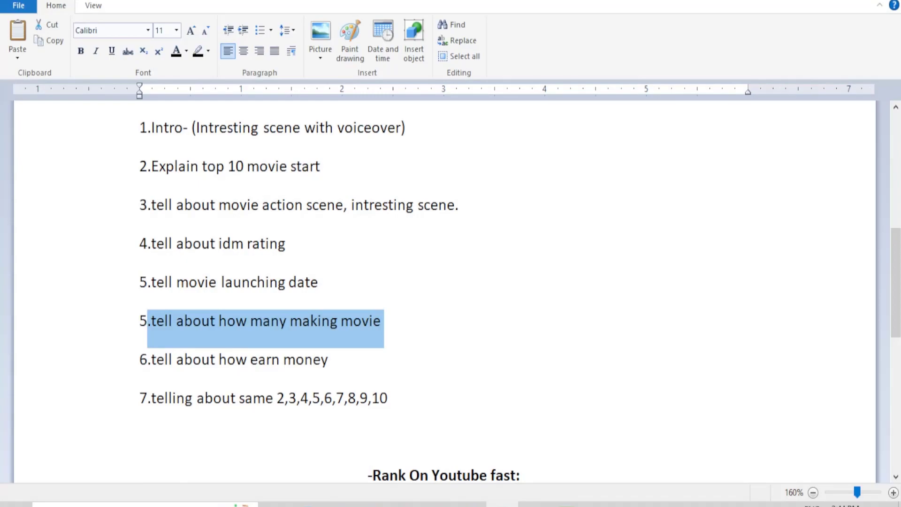
# - Switch to Chrome and search Google for "dragon ball evolution" in a new tab
pyautogui.hotkey('alt', 'Tab')
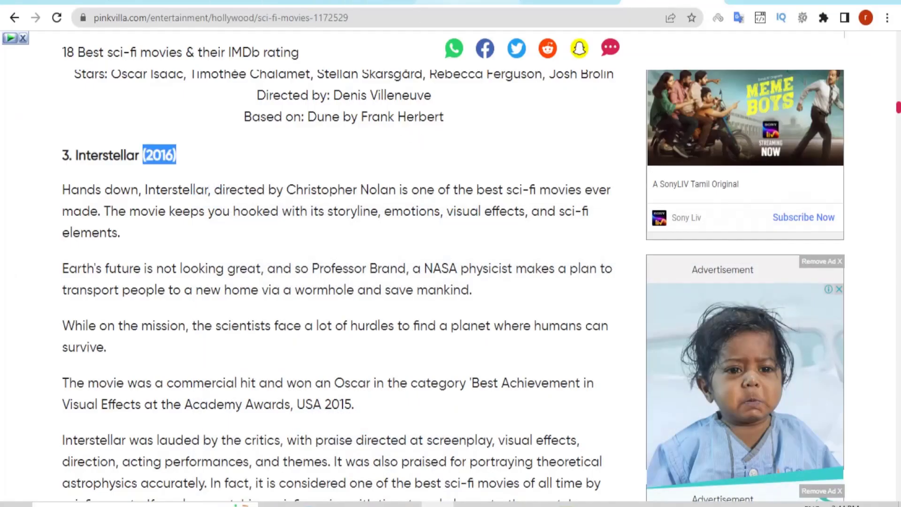
pyautogui.hotkey('ctrl', 't')
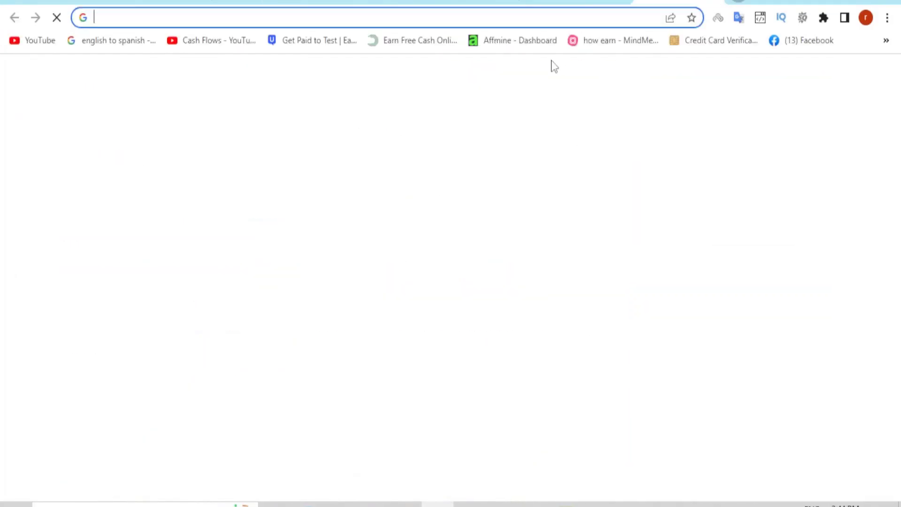
pyautogui.write('drag')
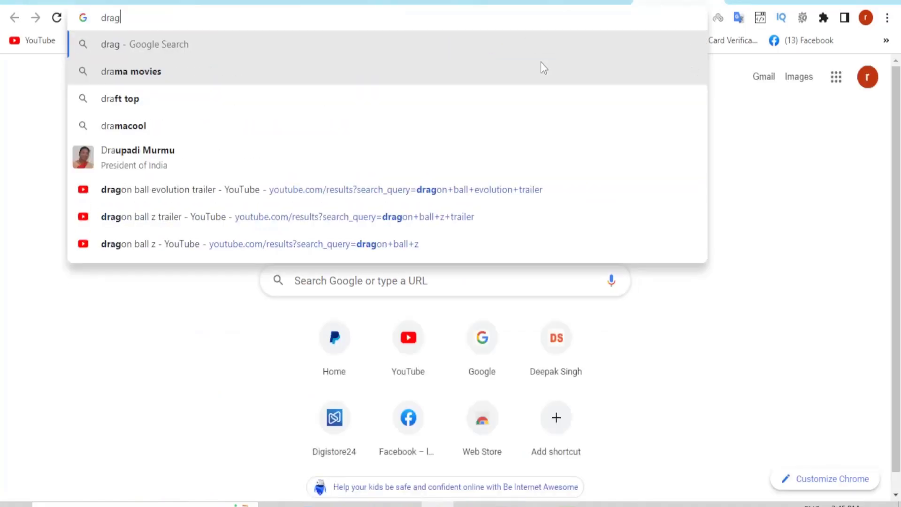
pyautogui.write('ron ball e')
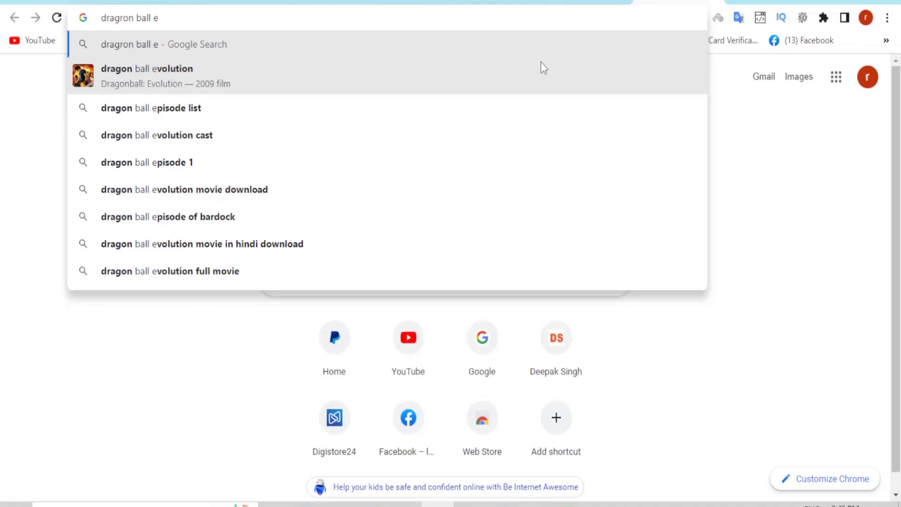
pyautogui.press('Down')
pyautogui.press('Return')
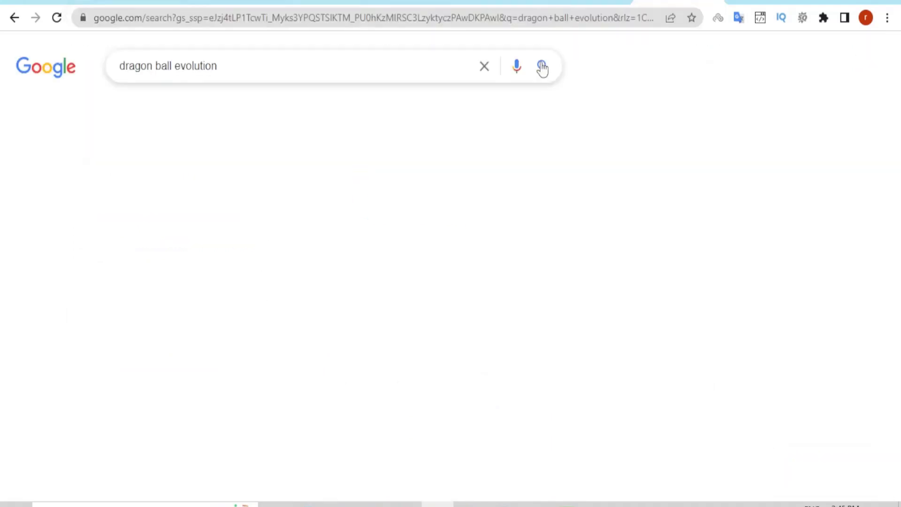